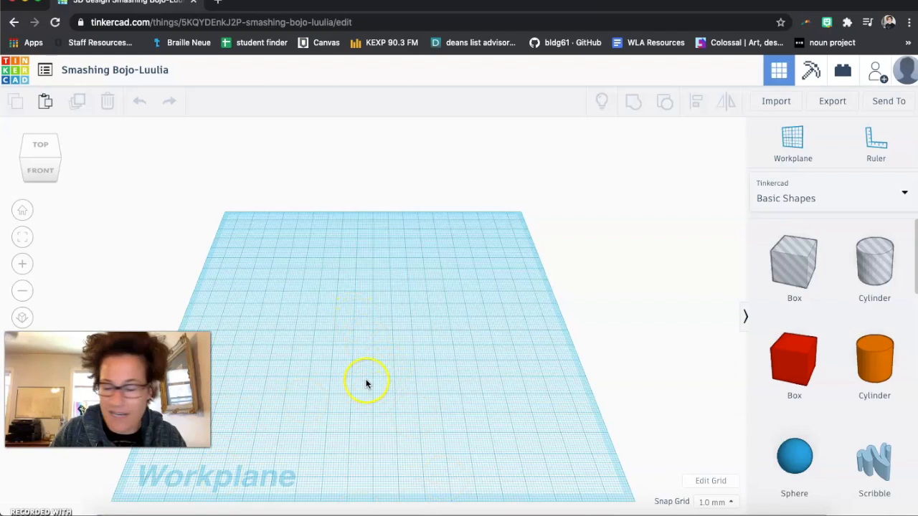
- Place a red box from the basic shapes onto the workplane and shift it slightly
{"action": "right_click_drag", "start_coordinate": [371, 378], "coordinate": [341, 357]}
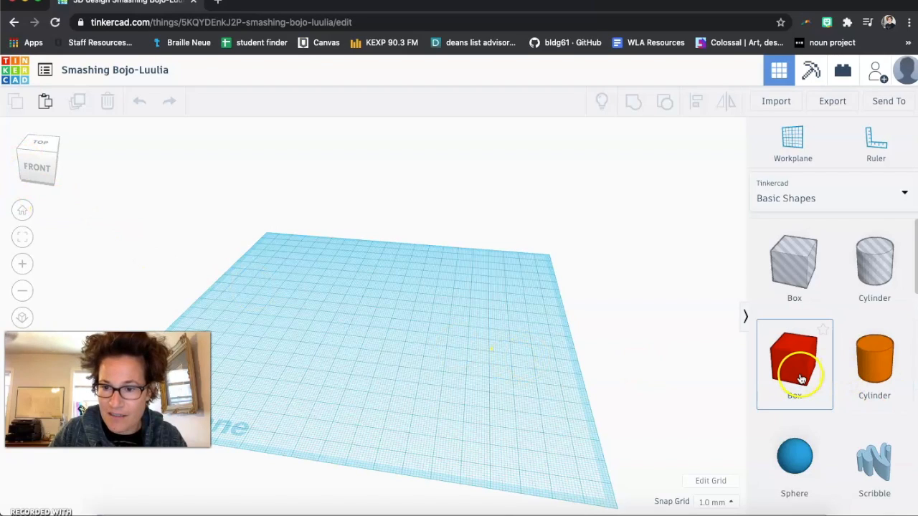
{"action": "left_click_drag", "start_coordinate": [800, 377], "coordinate": [324, 331]}
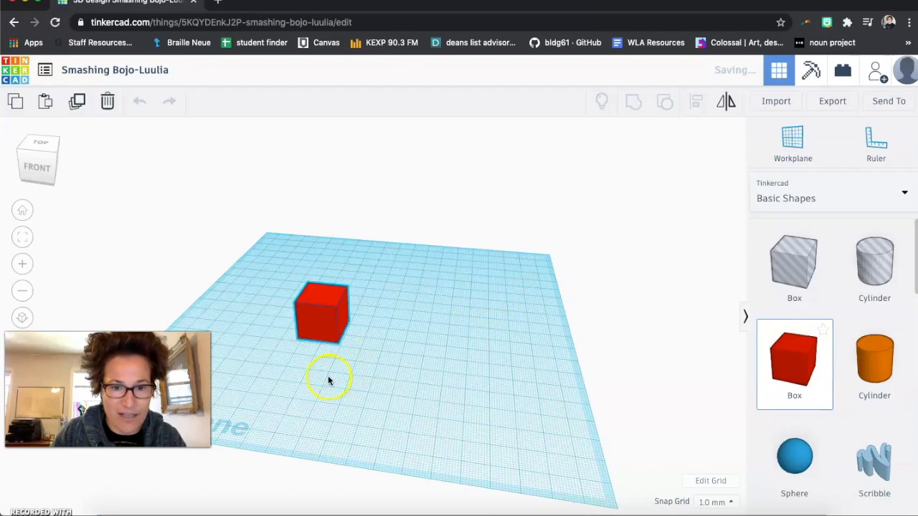
{"action": "right_click_drag", "start_coordinate": [340, 374], "coordinate": [387, 378]}
{"action": "mouse_move", "coordinate": [356, 351]}
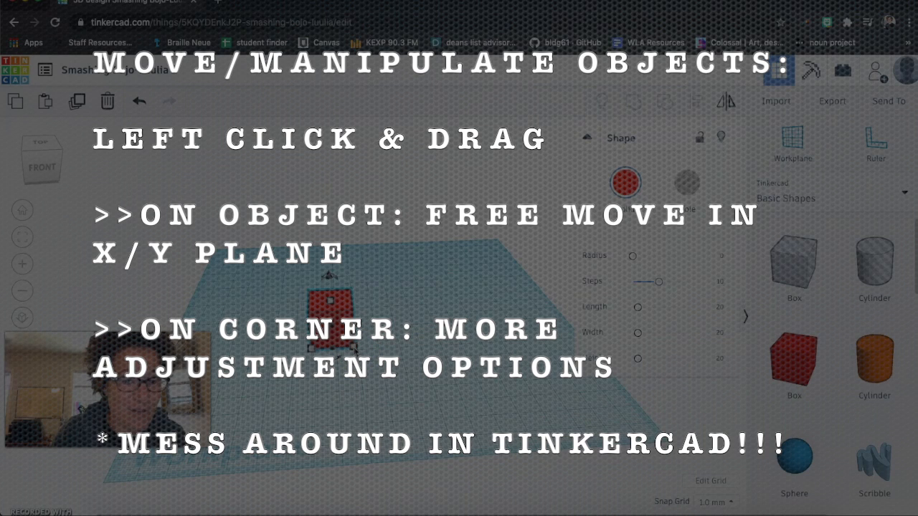
- Stretch the box from its corner to about 73 by 50 mm and set its width to 60 mm
{"action": "left_click_drag", "start_coordinate": [355, 349], "coordinate": [480, 380]}
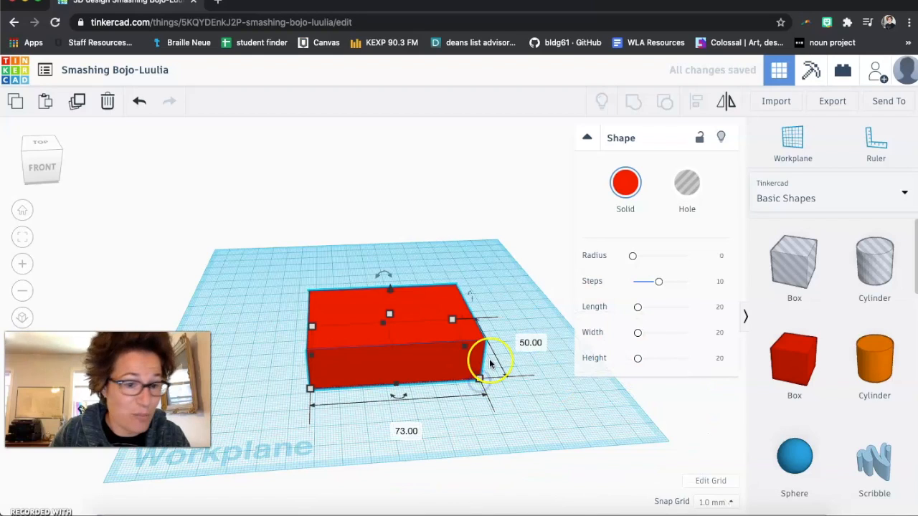
{"action": "left_click", "coordinate": [531, 343]}
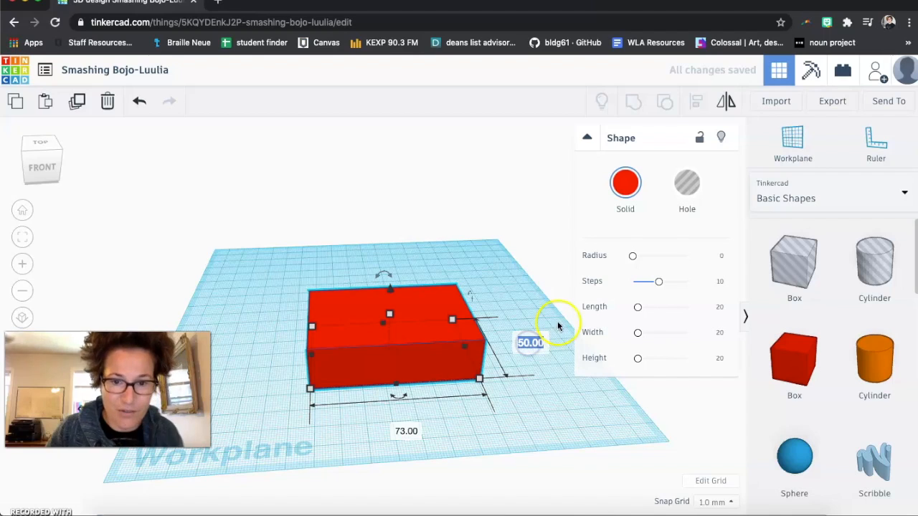
{"action": "type", "text": "60"}
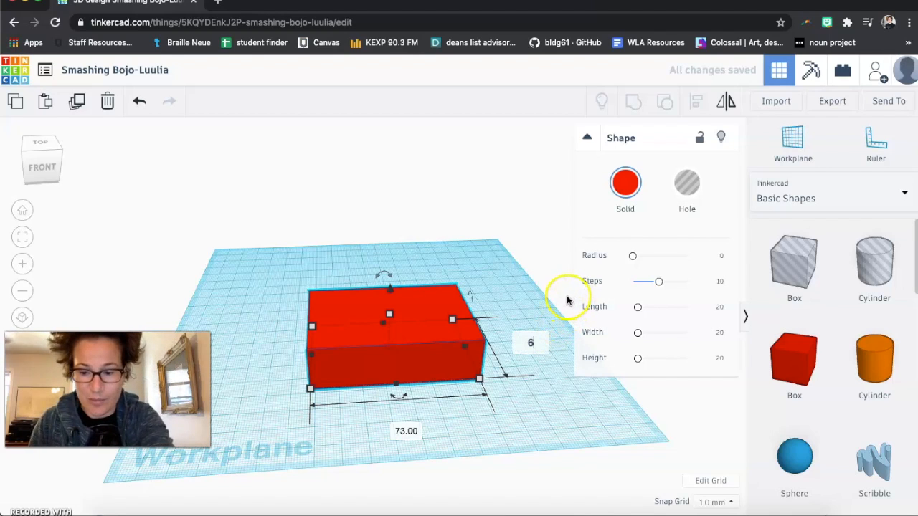
{"action": "key", "text": "Return"}
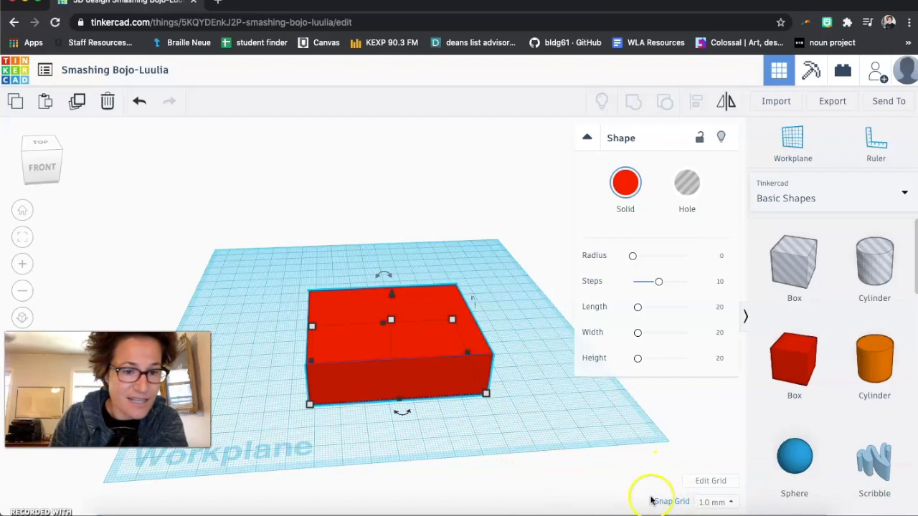
- Nudge the selected box two grid steps left and six steps back along the workplane
{"action": "left_click", "coordinate": [401, 363]}
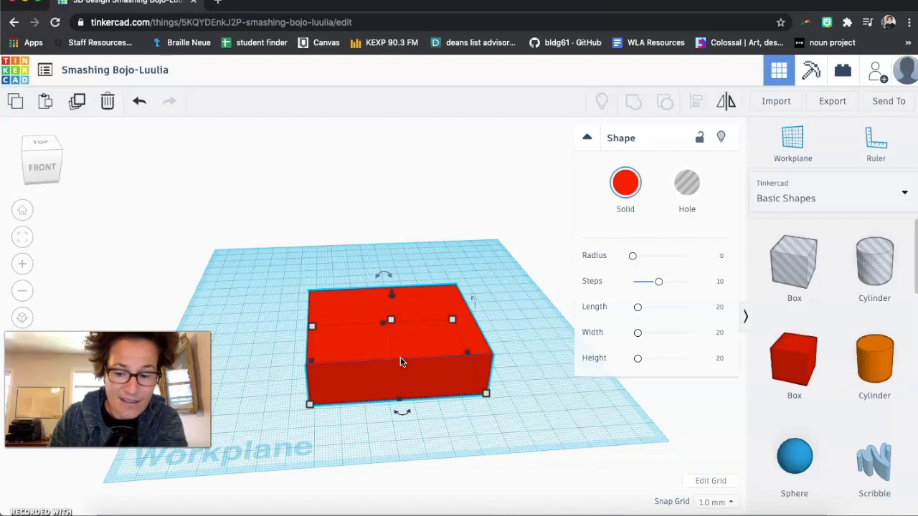
{"action": "key", "text": "Left"}
{"action": "key", "text": "Left"}
{"action": "key", "text": "Up"}
{"action": "key", "text": "Up"}
{"action": "key", "text": "Up"}
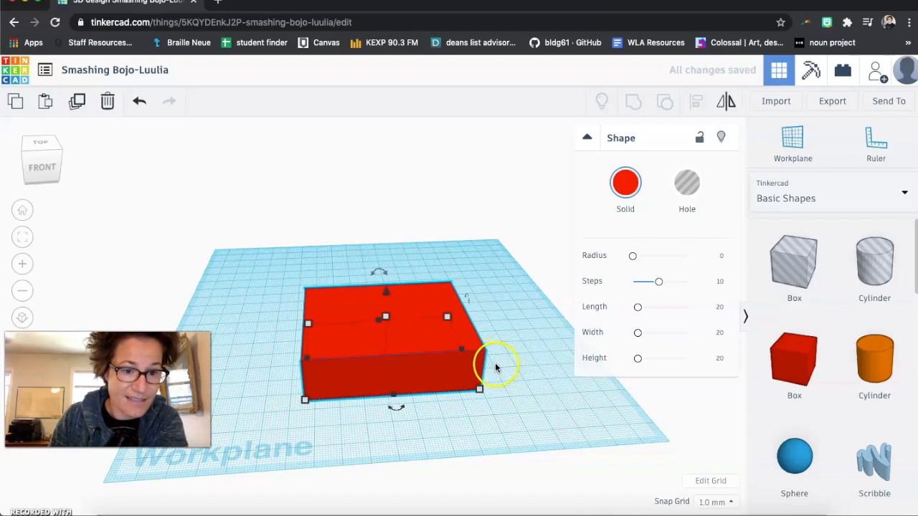
{"action": "key", "text": "Right"}
{"action": "key", "text": "Left"}
{"action": "key", "text": "Up"}
{"action": "key", "text": "Up"}
{"action": "key", "text": "Up"}
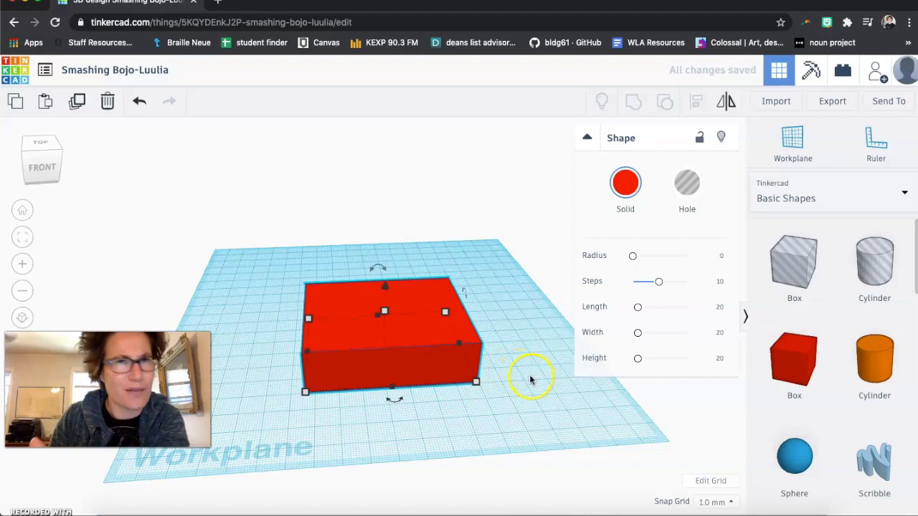
- Lift the box above the workplane and set its elevation to 6 mm
{"action": "left_click", "coordinate": [719, 503]}
{"action": "left_click", "coordinate": [719, 503]}
{"action": "left_click", "coordinate": [384, 354]}
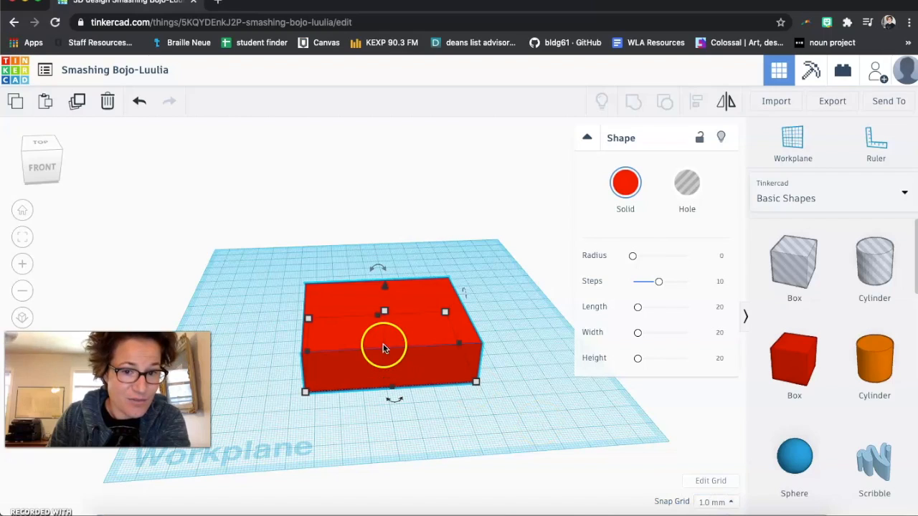
{"action": "left_click", "coordinate": [380, 317]}
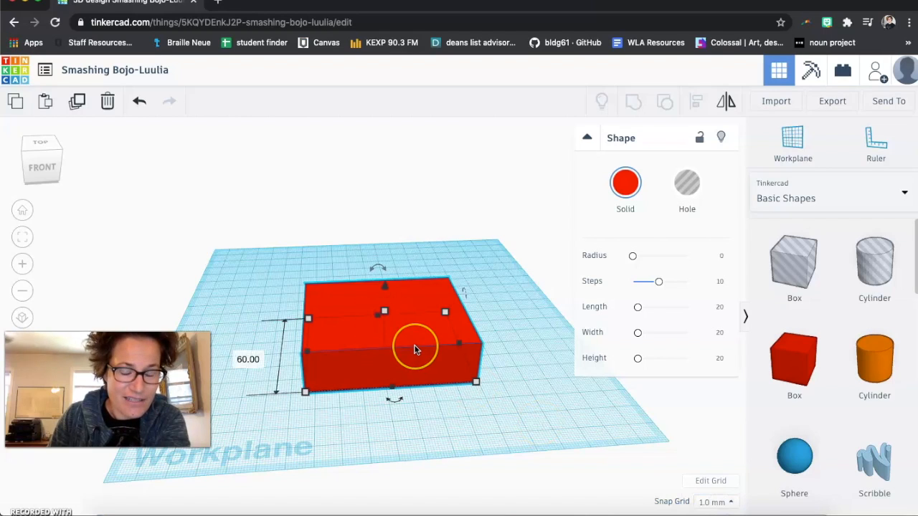
{"action": "right_click_drag", "start_coordinate": [412, 426], "coordinate": [418, 341]}
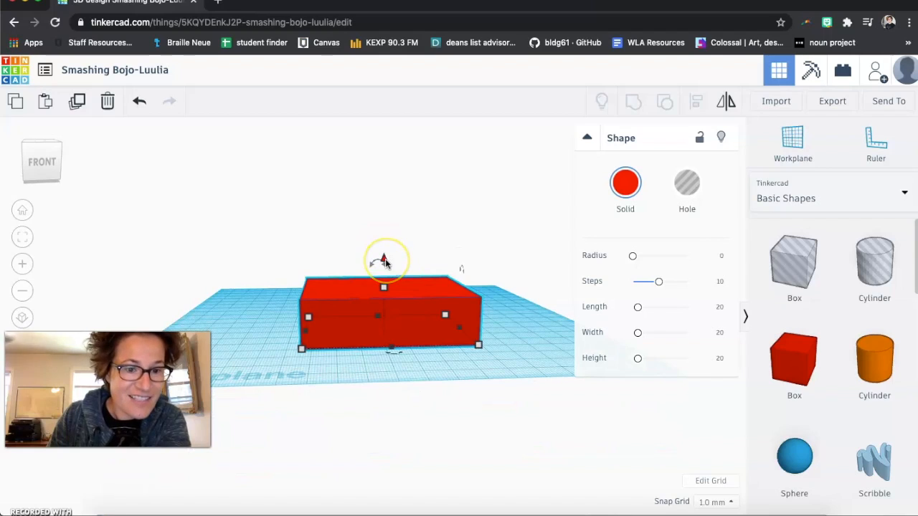
{"action": "left_click_drag", "start_coordinate": [384, 263], "coordinate": [380, 228]}
{"action": "left_click", "coordinate": [546, 326]}
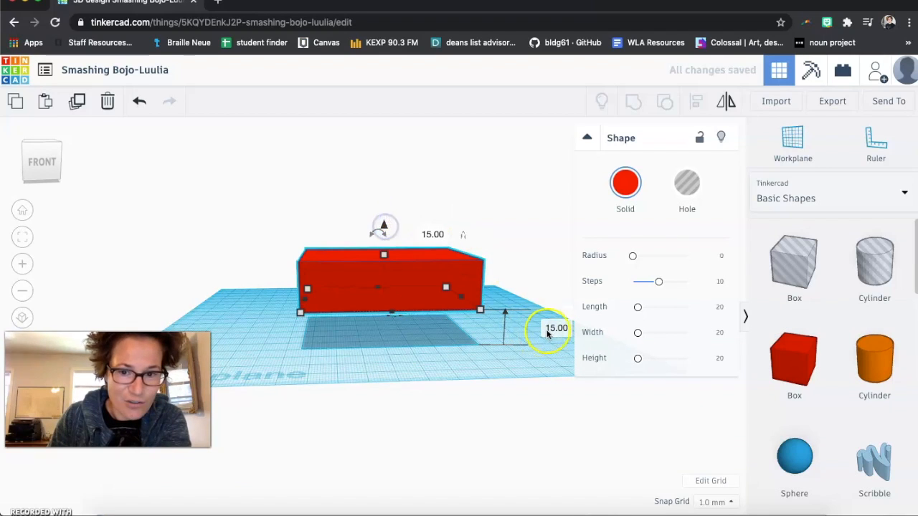
{"action": "type", "text": "6"}
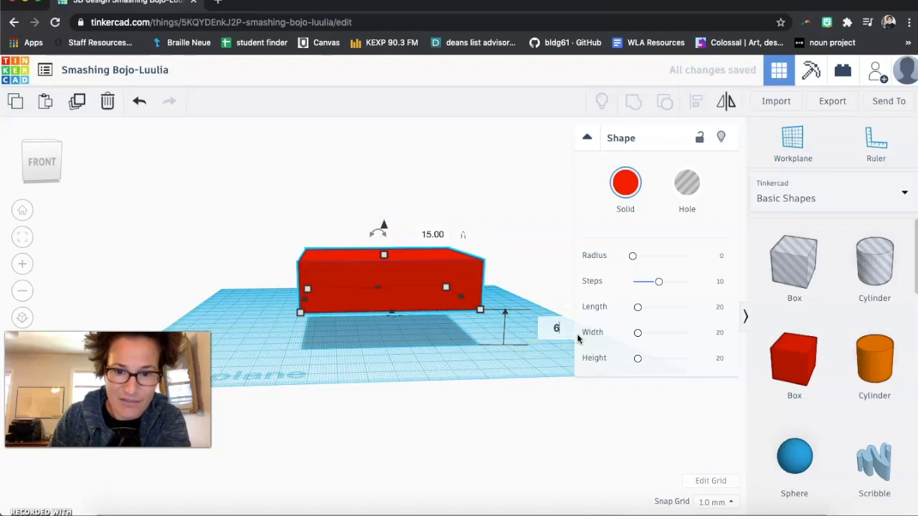
{"action": "left_click", "coordinate": [469, 375]}
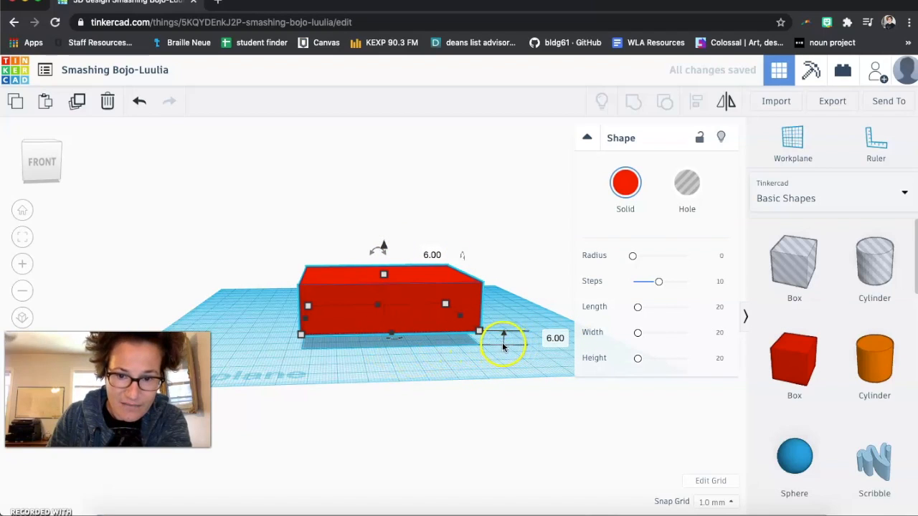
- Lower the selected box five steps along the vertical axis toward the workplane
{"action": "left_click", "coordinate": [389, 307]}
{"action": "mouse_move", "coordinate": [441, 309]}
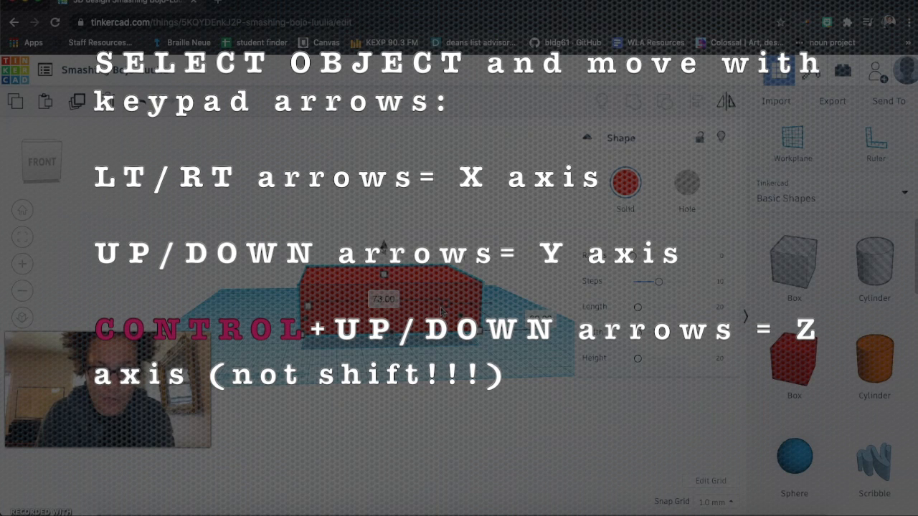
{"action": "key", "text": "ctrl+Down"}
{"action": "key", "text": "ctrl+Down"}
{"action": "key", "text": "ctrl+Down"}
{"action": "key", "text": "ctrl+Down"}
{"action": "key", "text": "ctrl+Down"}
{"action": "key", "text": "ctrl+Down"}
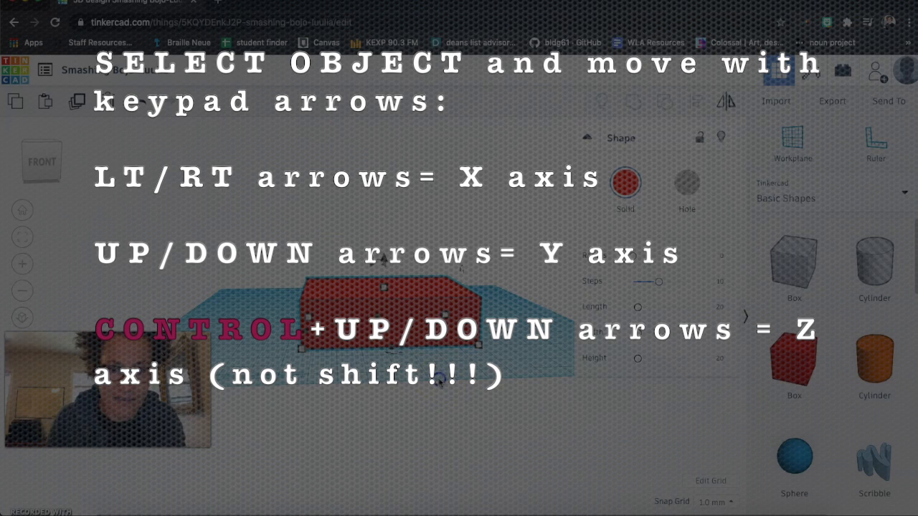
{"action": "right_click_drag", "start_coordinate": [441, 380], "coordinate": [480, 399]}
{"action": "left_click", "coordinate": [414, 367]}
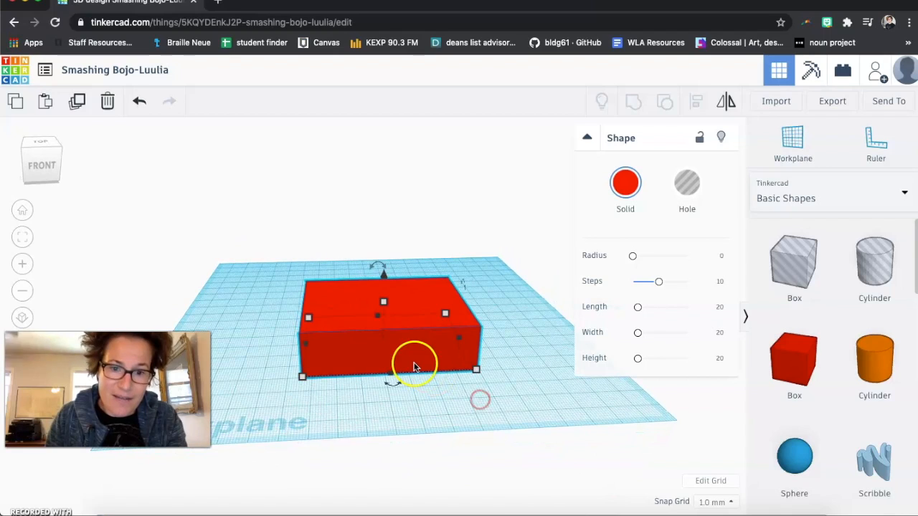
- Try rotating the box around its vertical axis, about 22.5°, and back
{"action": "mouse_move", "coordinate": [396, 389]}
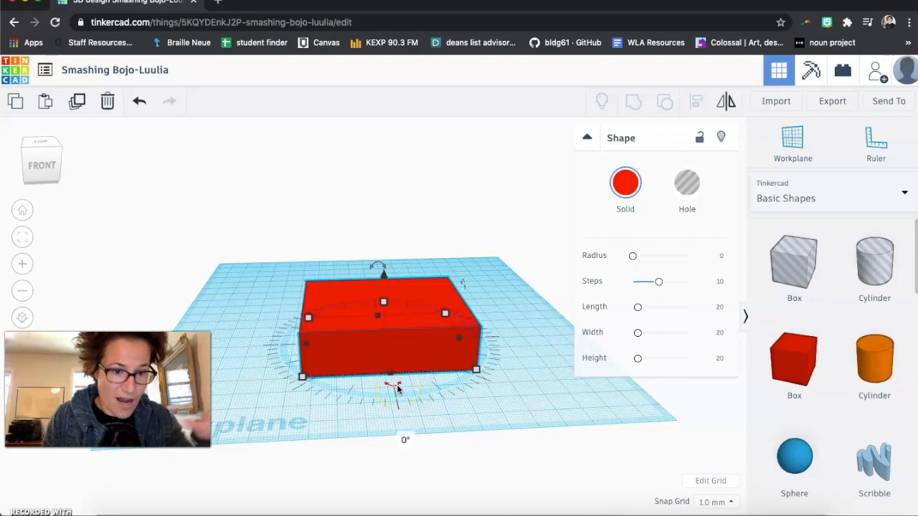
{"action": "right_click_drag", "start_coordinate": [396, 385], "coordinate": [395, 410]}
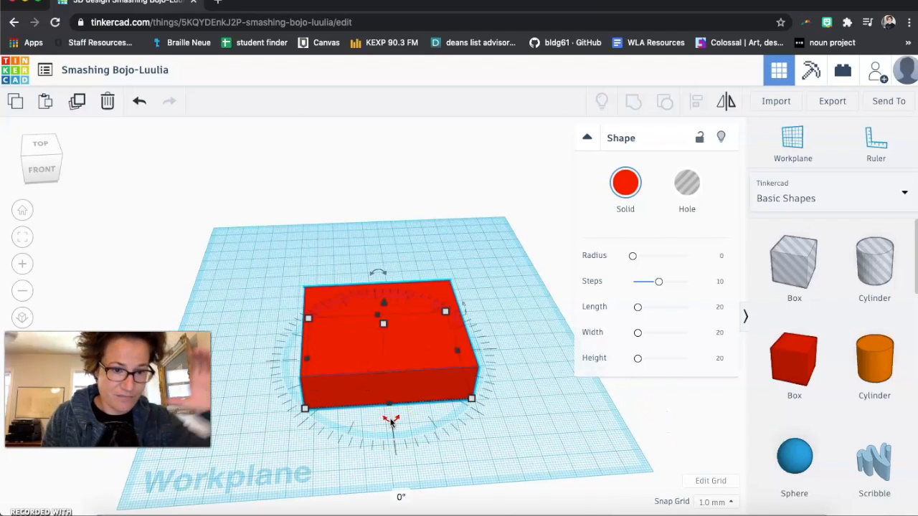
{"action": "left_click", "coordinate": [380, 416]}
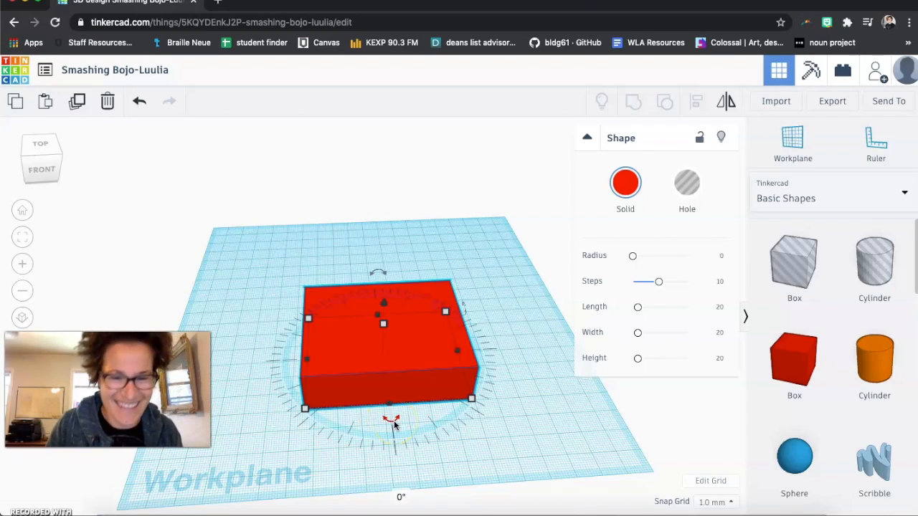
{"action": "left_click", "coordinate": [395, 426]}
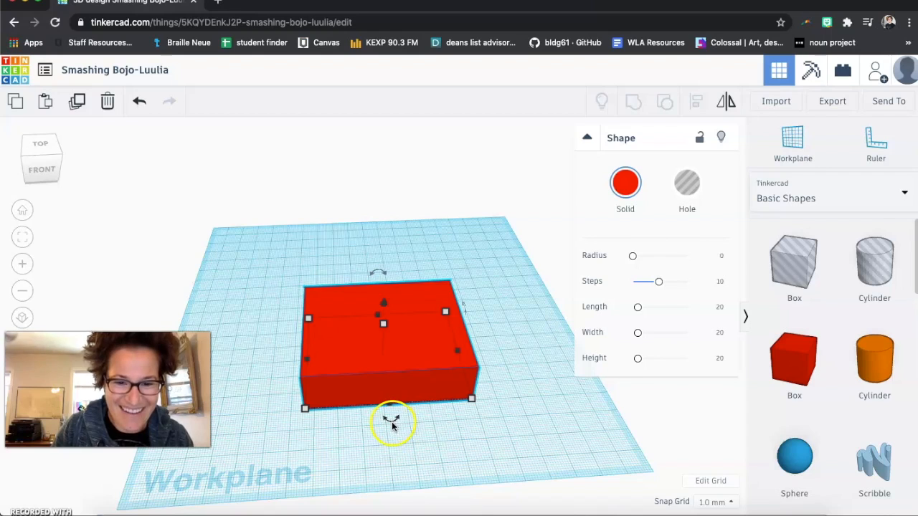
{"action": "left_click_drag", "start_coordinate": [394, 426], "coordinate": [362, 413]}
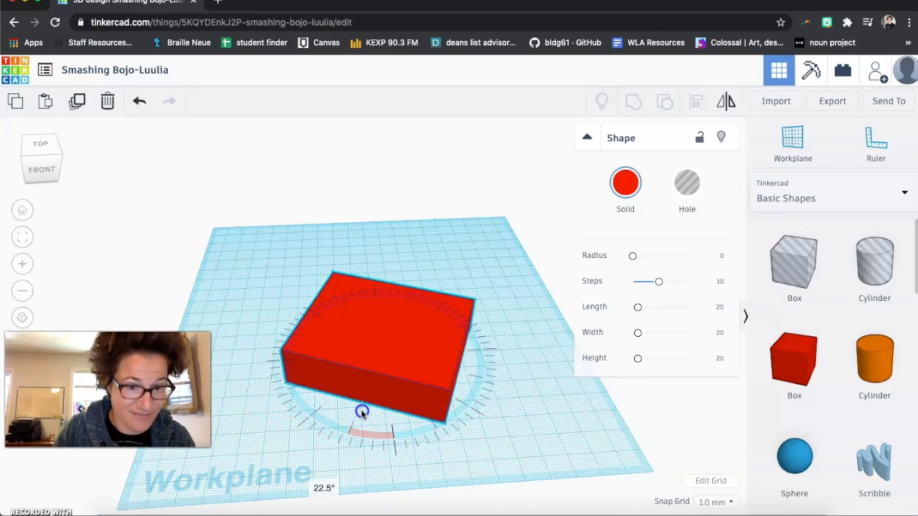
{"action": "left_click_drag", "start_coordinate": [362, 413], "coordinate": [475, 281]}
{"action": "left_click", "coordinate": [446, 357]}
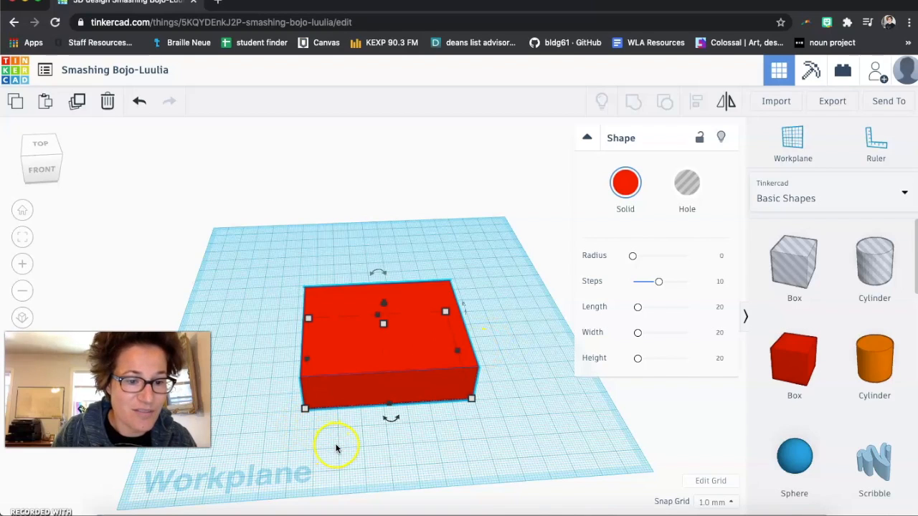
- Tilt the box upright and drag one of its side handles, and undo both changes
{"action": "right_click_drag", "start_coordinate": [366, 459], "coordinate": [367, 436]}
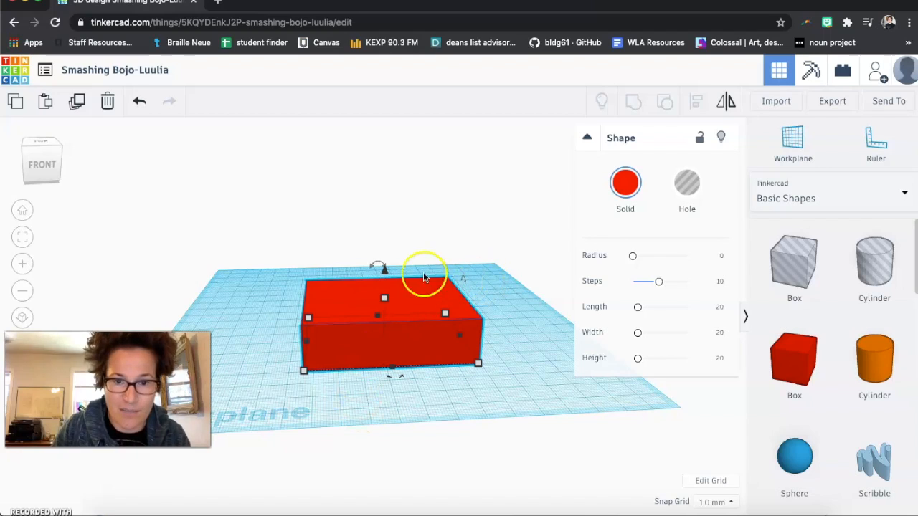
{"action": "mouse_move", "coordinate": [376, 265]}
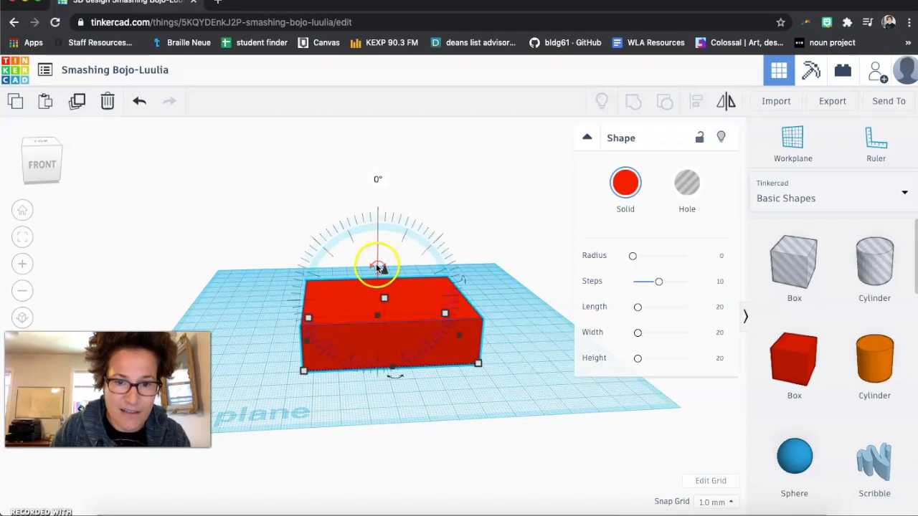
{"action": "left_click_drag", "start_coordinate": [385, 266], "coordinate": [414, 287]}
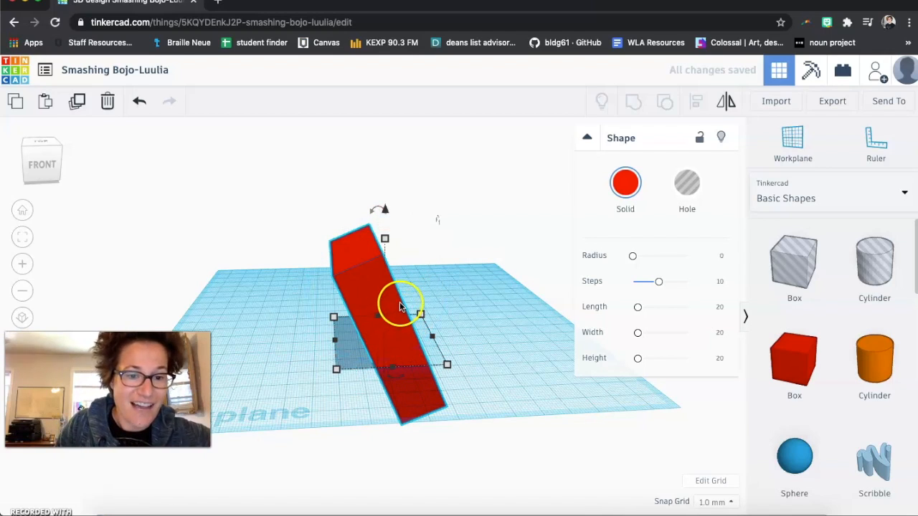
{"action": "mouse_move", "coordinate": [431, 338]}
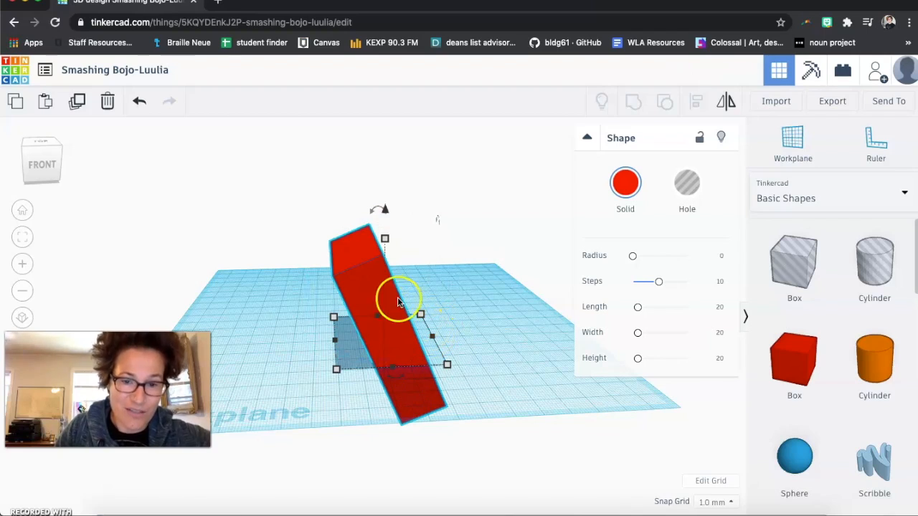
{"action": "mouse_move", "coordinate": [466, 329]}
{"action": "right_mouse_down"}
{"action": "mouse_move", "coordinate": [338, 340]}
{"action": "mouse_move", "coordinate": [474, 345]}
{"action": "mouse_move", "coordinate": [467, 318]}
{"action": "mouse_move", "coordinate": [459, 338]}
{"action": "right_mouse_up"}
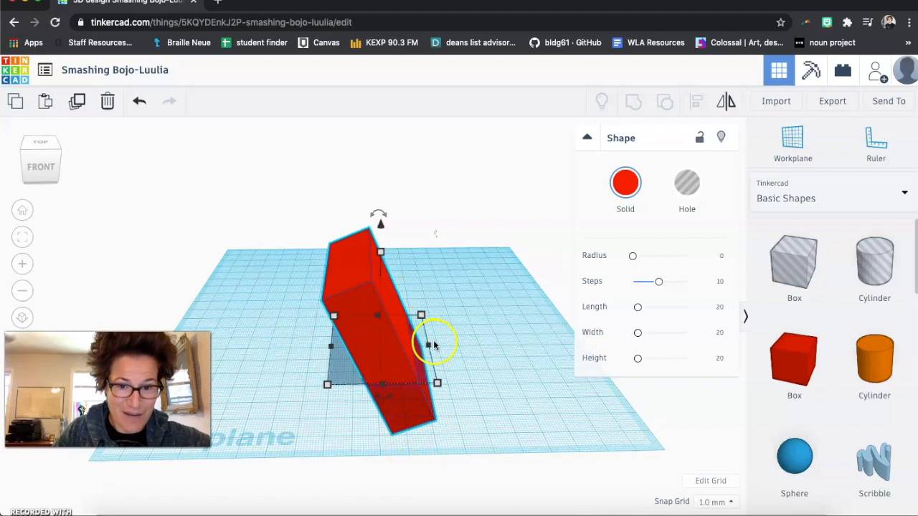
{"action": "left_click_drag", "start_coordinate": [430, 348], "coordinate": [381, 351]}
{"action": "right_click_drag", "start_coordinate": [418, 422], "coordinate": [420, 387]}
{"action": "left_click", "coordinate": [362, 340]}
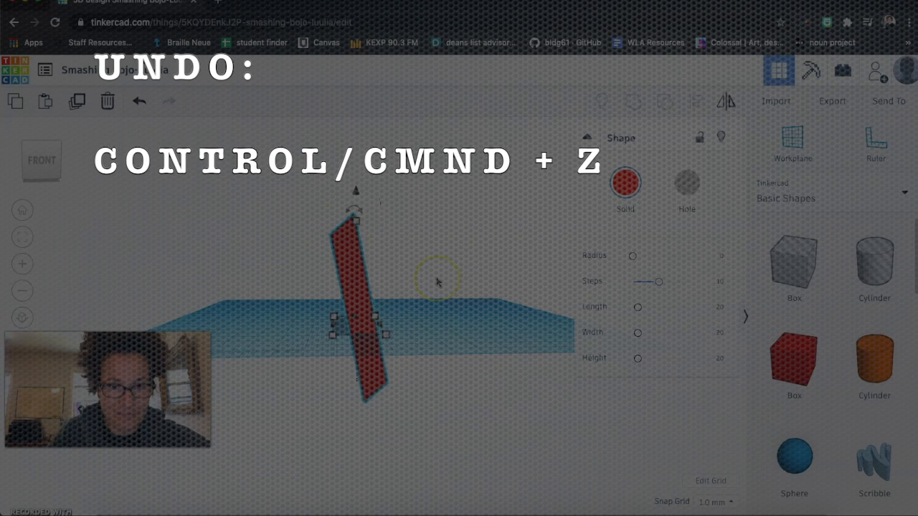
{"action": "key", "text": "super+z"}
{"action": "key", "text": "super+z"}
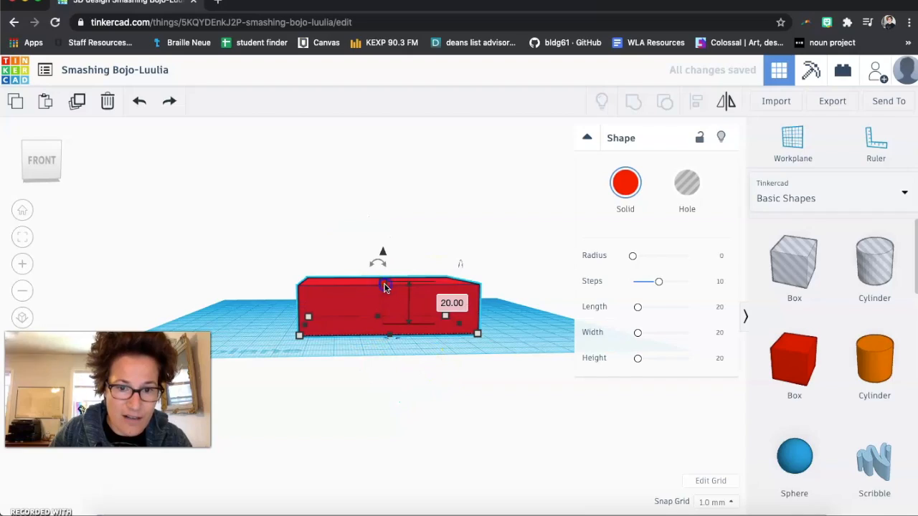
- Flatten the box to about 2 mm tall and color it brown
{"action": "left_click_drag", "start_coordinate": [383, 285], "coordinate": [384, 326]}
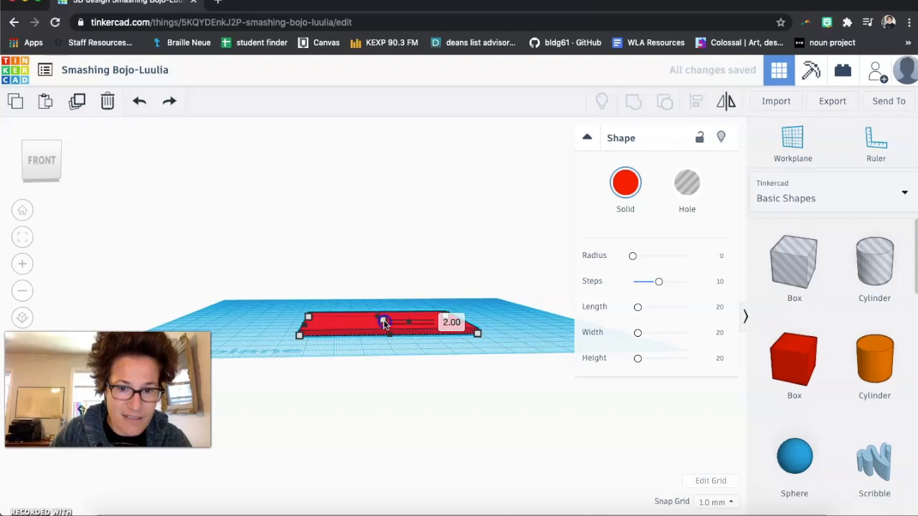
{"action": "left_click", "coordinate": [623, 188]}
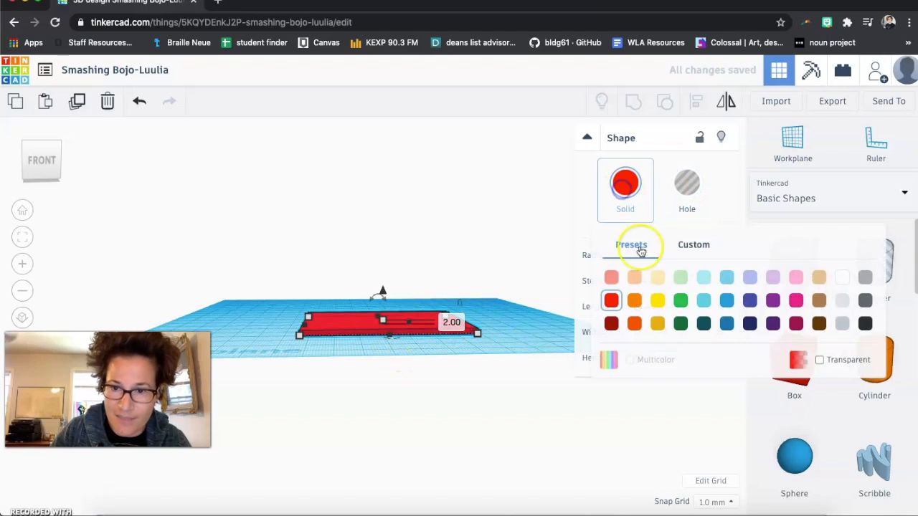
{"action": "left_click", "coordinate": [818, 301]}
- Tilt the flat box -45° about its front-to-back axis
{"action": "left_click_drag", "start_coordinate": [380, 301], "coordinate": [392, 301]}
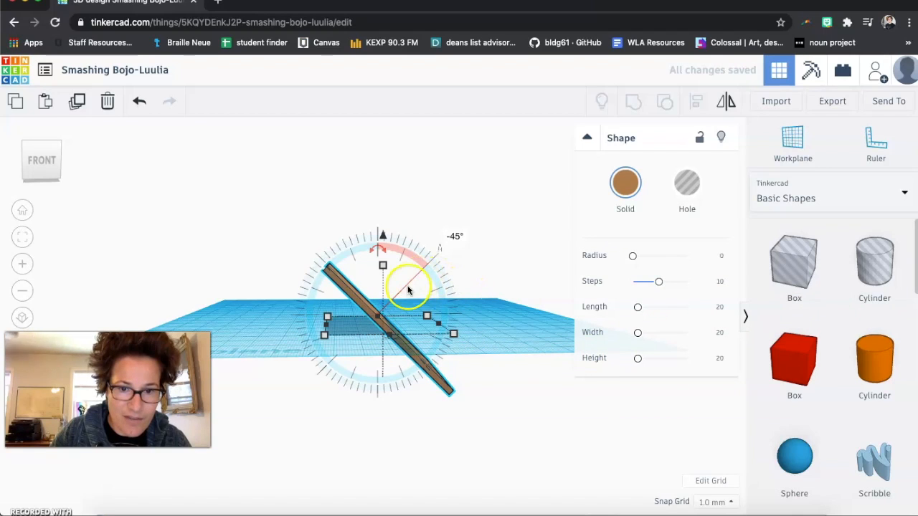
- Raise the tilted board and set its elevation above the workplane to 0 mm
{"action": "left_click", "coordinate": [514, 287]}
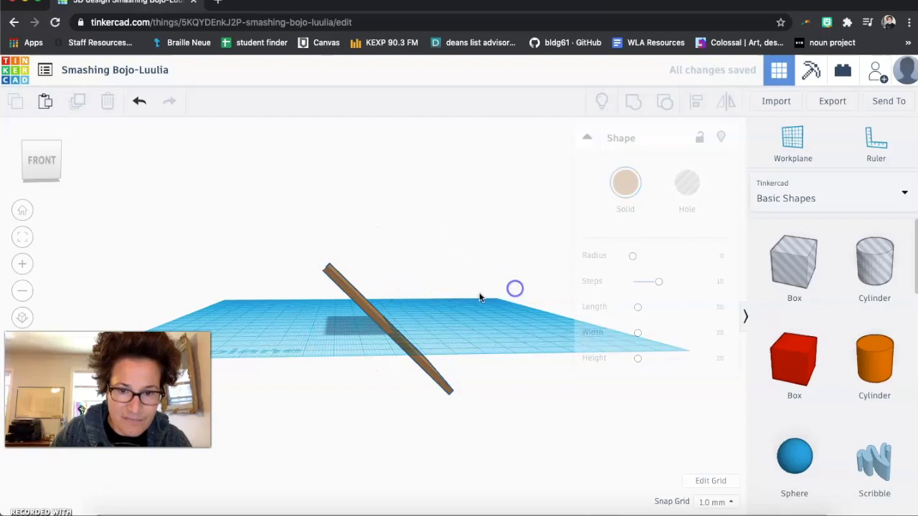
{"action": "left_click", "coordinate": [380, 321]}
{"action": "left_click_drag", "start_coordinate": [381, 237], "coordinate": [389, 181]}
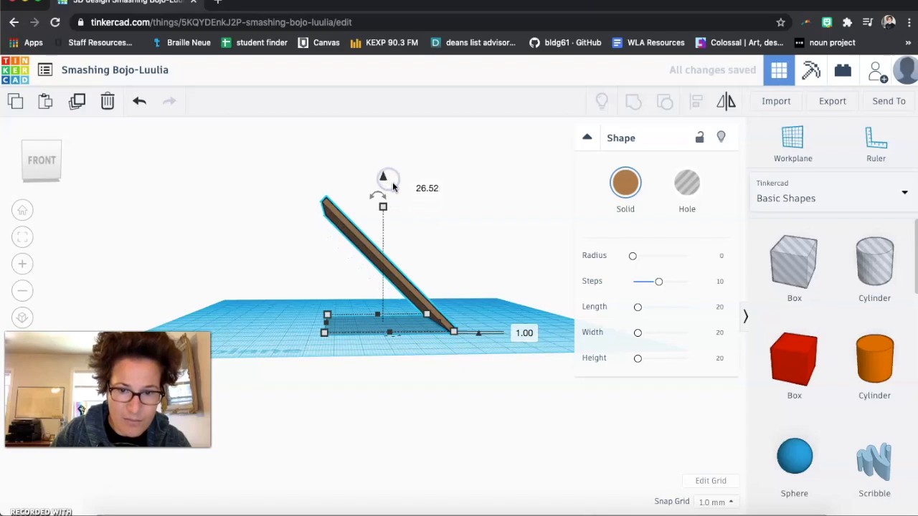
{"action": "left_click", "coordinate": [523, 334]}
{"action": "type", "text": "0"}
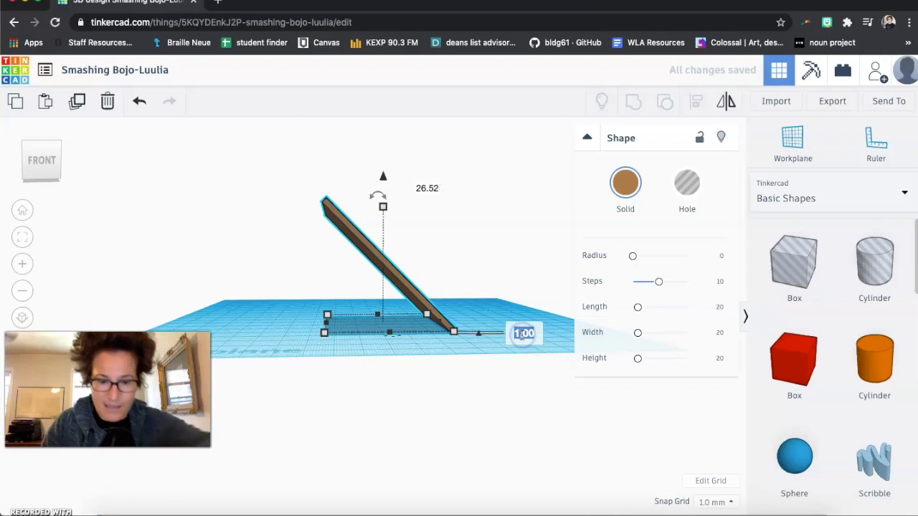
{"action": "key", "text": "Return"}
- Narrow the tilted board to about 43 mm wide
{"action": "right_click", "coordinate": [581, 379]}
{"action": "left_click", "coordinate": [528, 370]}
{"action": "mouse_move", "coordinate": [529, 369]}
{"action": "right_mouse_down"}
{"action": "mouse_move", "coordinate": [504, 386]}
{"action": "mouse_move", "coordinate": [513, 375]}
{"action": "right_mouse_up"}
{"action": "scroll", "coordinate": [294, 219], "scroll_direction": "up", "scroll_amount": 2}
{"action": "scroll", "coordinate": [295, 219], "scroll_direction": "up", "scroll_amount": 2}
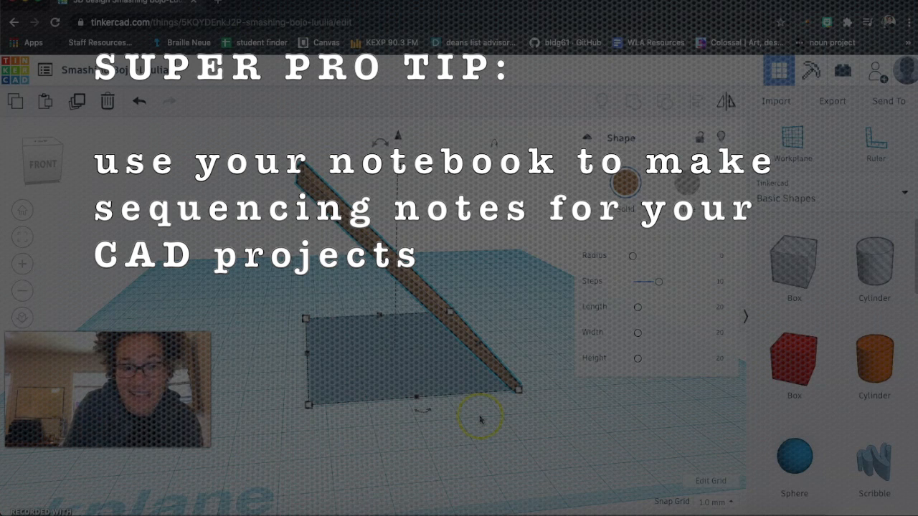
{"action": "left_click", "coordinate": [437, 439]}
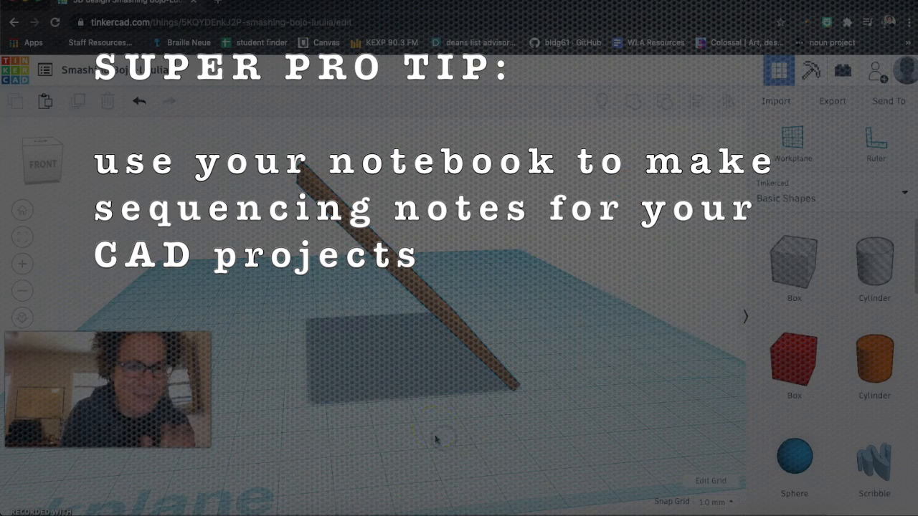
{"action": "right_click_drag", "start_coordinate": [486, 429], "coordinate": [387, 434]}
{"action": "left_click", "coordinate": [383, 342]}
{"action": "right_click_drag", "start_coordinate": [539, 378], "coordinate": [453, 394]}
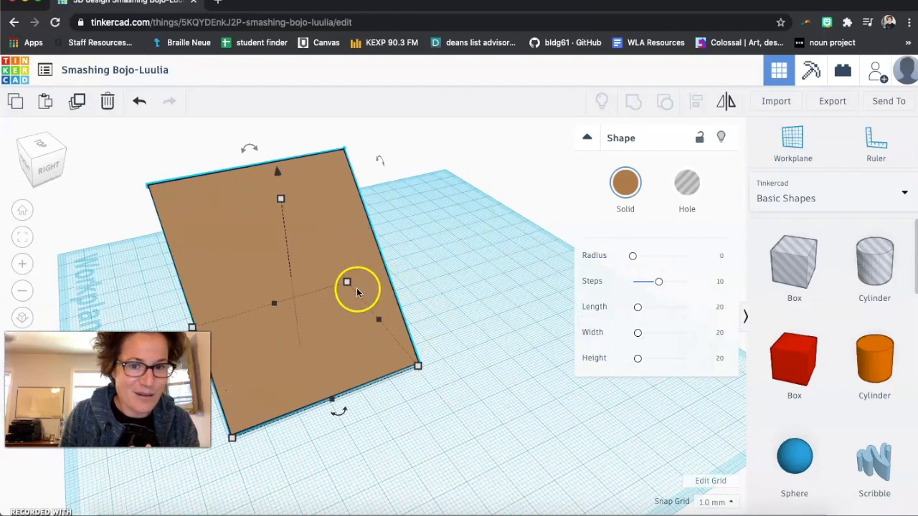
{"action": "left_click_drag", "start_coordinate": [380, 325], "coordinate": [336, 335]}
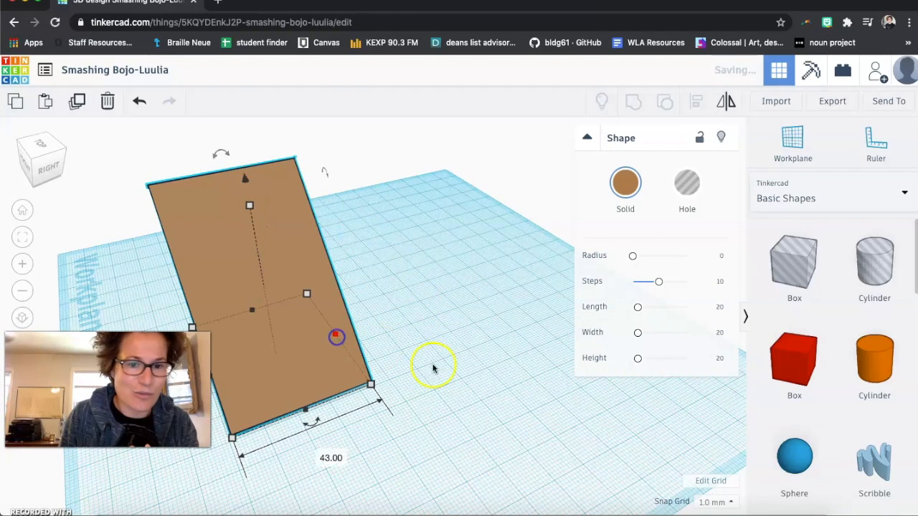
- Add a sphere to the workplane beneath the tilted board and select it
{"action": "left_click", "coordinate": [448, 431]}
{"action": "right_click_drag", "start_coordinate": [448, 432], "coordinate": [578, 407]}
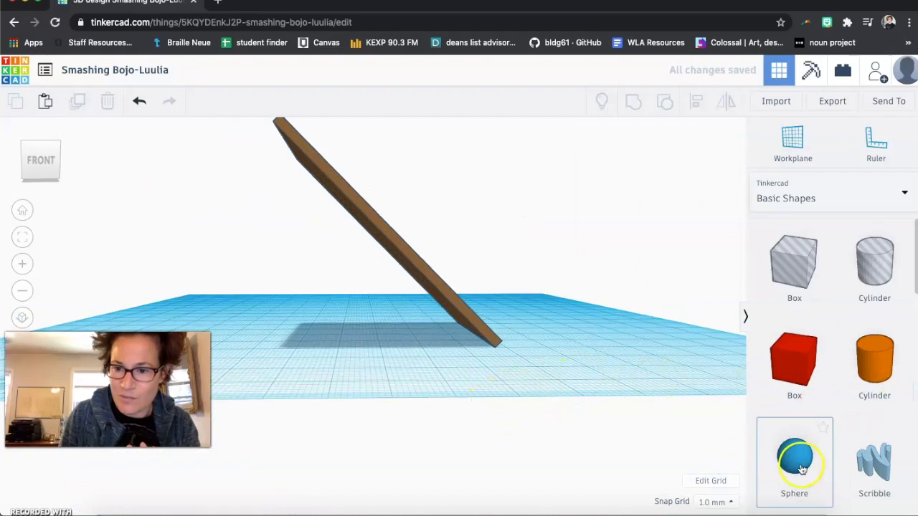
{"action": "left_click_drag", "start_coordinate": [501, 420], "coordinate": [401, 328]}
{"action": "right_click_drag", "start_coordinate": [533, 379], "coordinate": [400, 389]}
{"action": "left_click", "coordinate": [250, 329]}
{"action": "left_click", "coordinate": [273, 337]}
{"action": "left_click", "coordinate": [274, 336]}
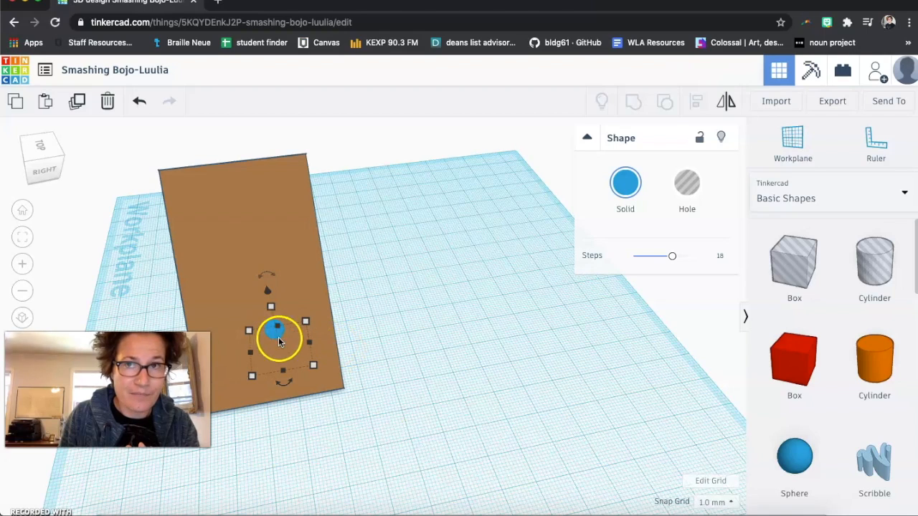
- Nudge the sphere upward twice so it meets the board
{"action": "right_click_drag", "start_coordinate": [319, 461], "coordinate": [520, 386]}
{"action": "left_click", "coordinate": [414, 308]}
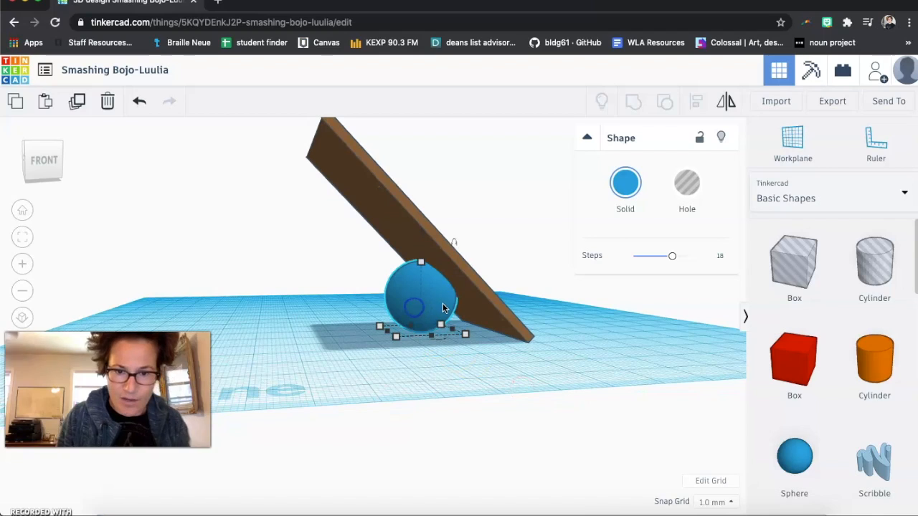
{"action": "key", "text": "ctrl+Up"}
{"action": "key", "text": "ctrl+Up"}
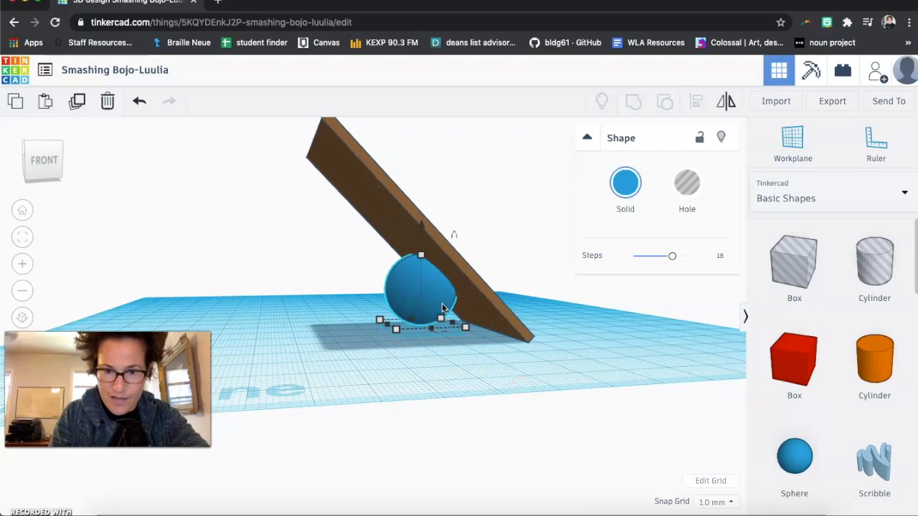
- Select the board and sphere together and align them centered on each other
{"action": "left_click", "coordinate": [507, 371]}
{"action": "right_click_drag", "start_coordinate": [536, 371], "coordinate": [305, 391]}
{"action": "left_click_drag", "start_coordinate": [147, 219], "coordinate": [418, 359]}
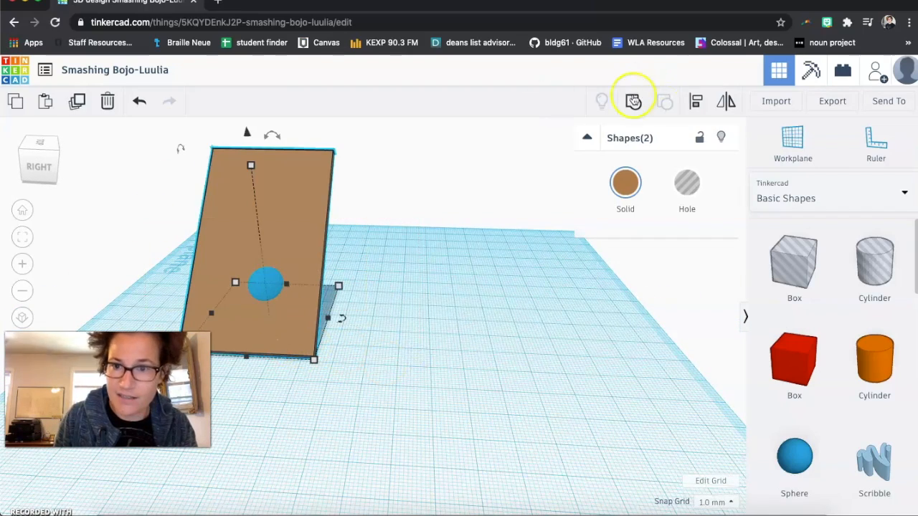
{"action": "left_click", "coordinate": [695, 103]}
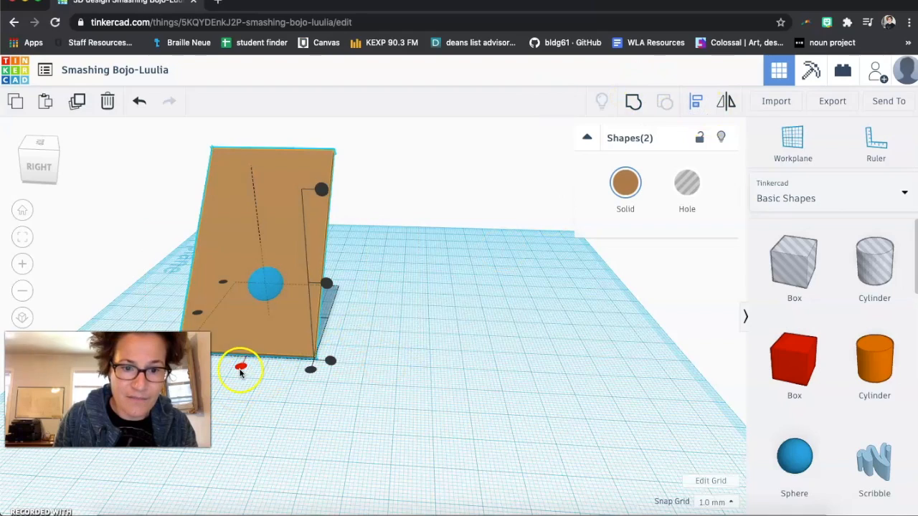
{"action": "left_click", "coordinate": [240, 369]}
{"action": "left_click", "coordinate": [377, 379]}
- Turn the sphere into a hole and group it with the board to cut a round hole
{"action": "right_click_drag", "start_coordinate": [430, 375], "coordinate": [291, 361]}
{"action": "left_click_drag", "start_coordinate": [240, 202], "coordinate": [435, 351]}
{"action": "left_click", "coordinate": [492, 385]}
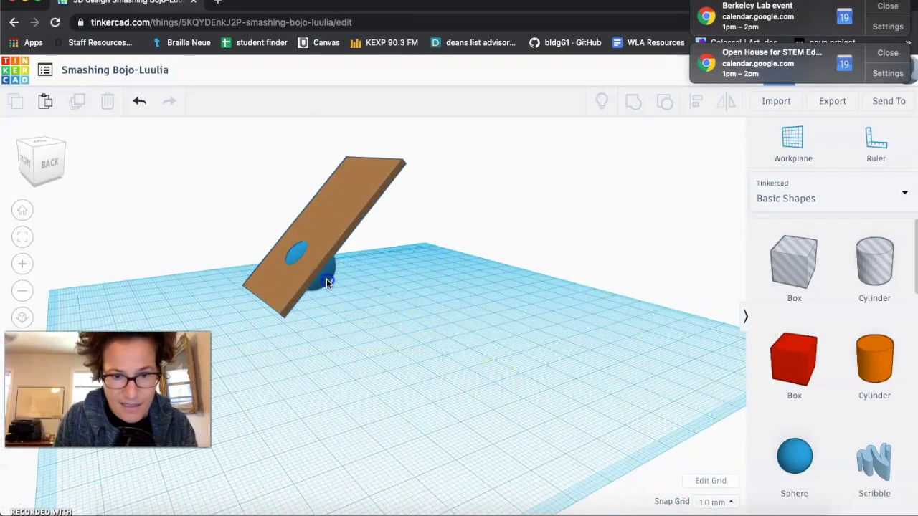
{"action": "left_click", "coordinate": [326, 278]}
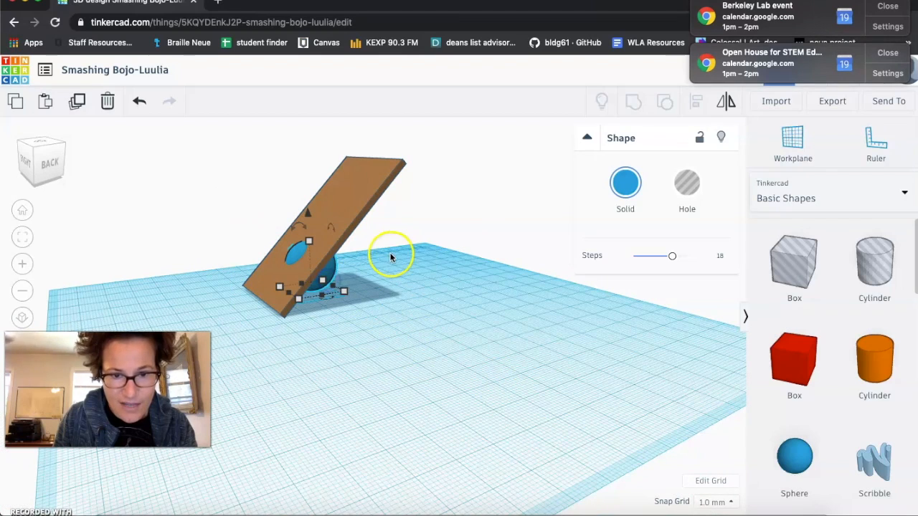
{"action": "left_click", "coordinate": [888, 7]}
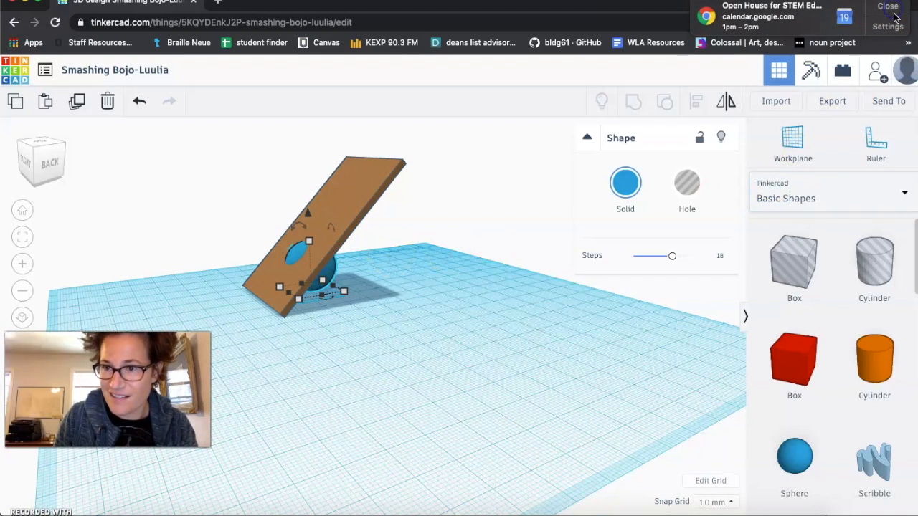
{"action": "left_click", "coordinate": [890, 8]}
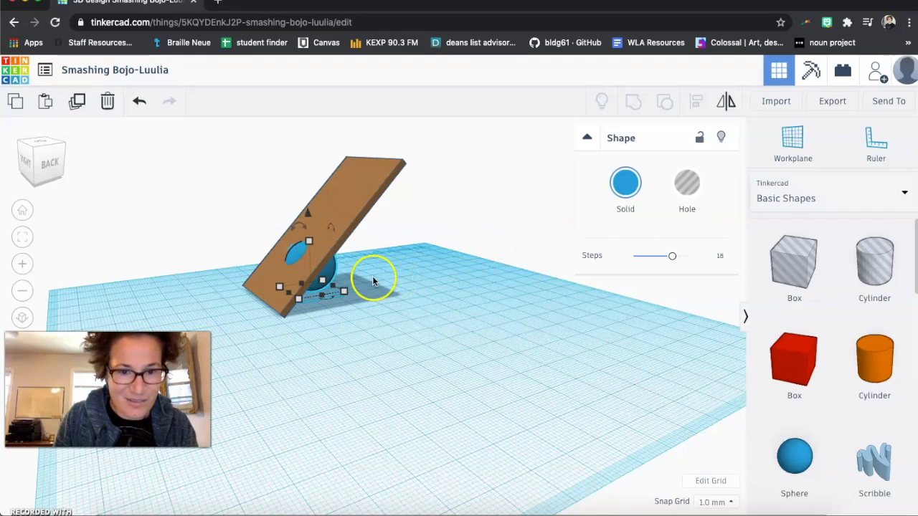
{"action": "left_click", "coordinate": [686, 184]}
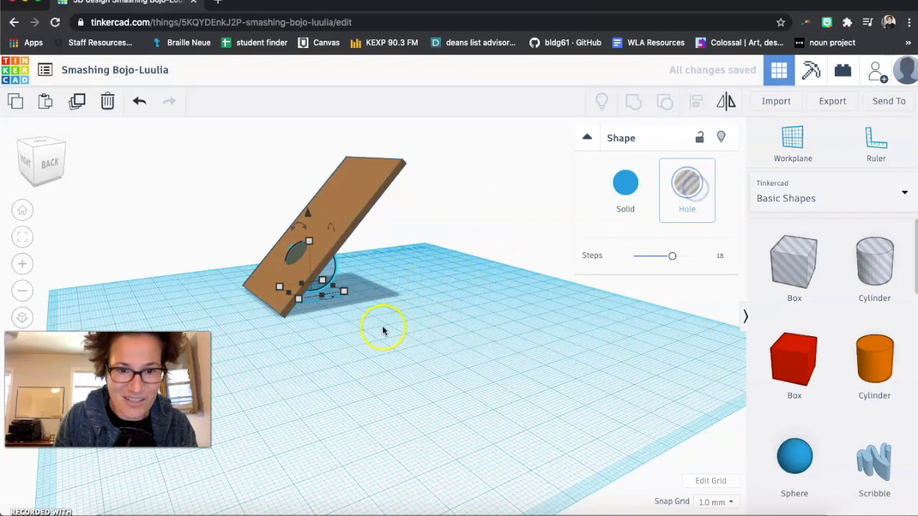
{"action": "left_click_drag", "start_coordinate": [232, 194], "coordinate": [494, 344]}
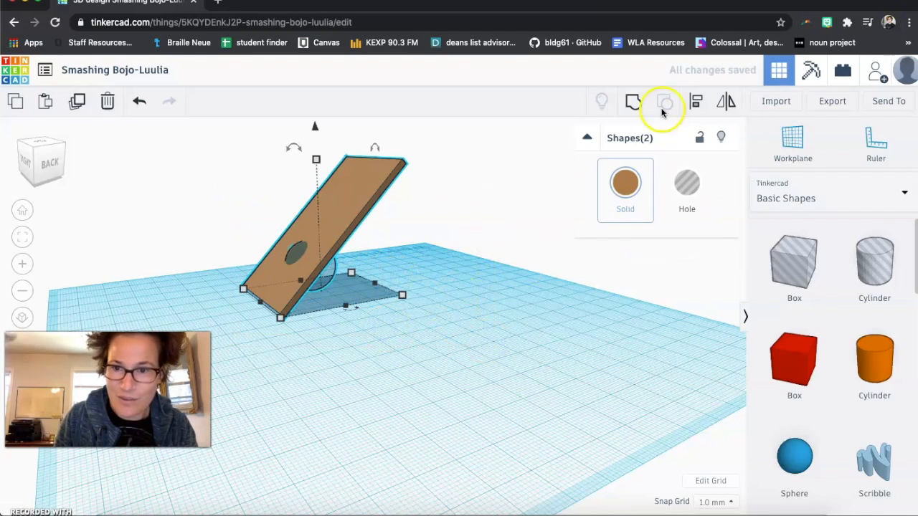
{"action": "right_click_drag", "start_coordinate": [338, 349], "coordinate": [473, 360]}
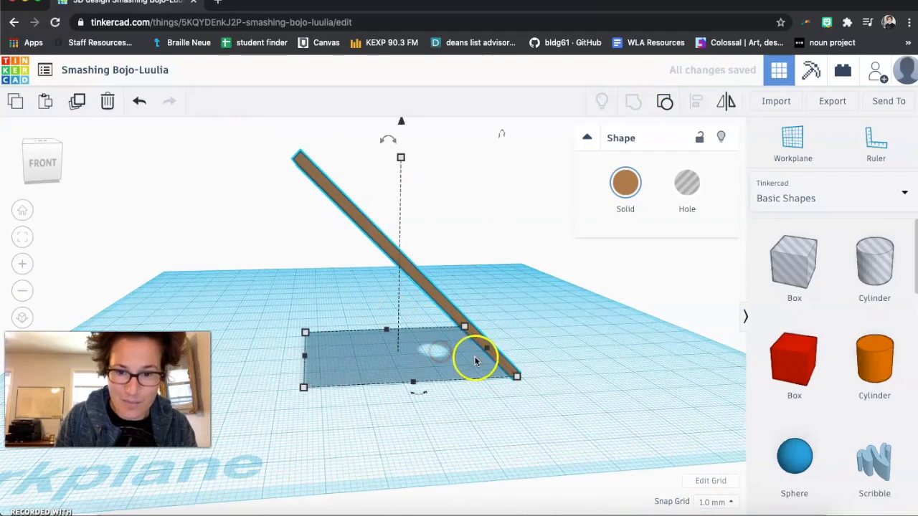
- Add a new box and resize it into a flat base about 42 mm wide at the board's foot
{"action": "left_click_drag", "start_coordinate": [798, 359], "coordinate": [344, 391]}
{"action": "left_click_drag", "start_coordinate": [337, 307], "coordinate": [524, 391]}
{"action": "right_click_drag", "start_coordinate": [451, 403], "coordinate": [313, 459]}
{"action": "left_click_drag", "start_coordinate": [231, 389], "coordinate": [350, 425]}
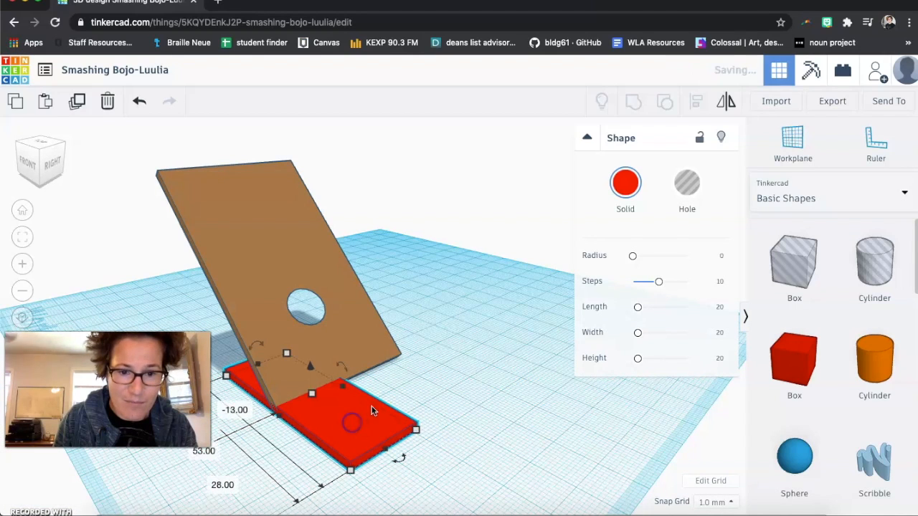
{"action": "left_click_drag", "start_coordinate": [342, 389], "coordinate": [400, 360]}
- Widen the base to about 43 mm to match the board
{"action": "right_click", "coordinate": [473, 338]}
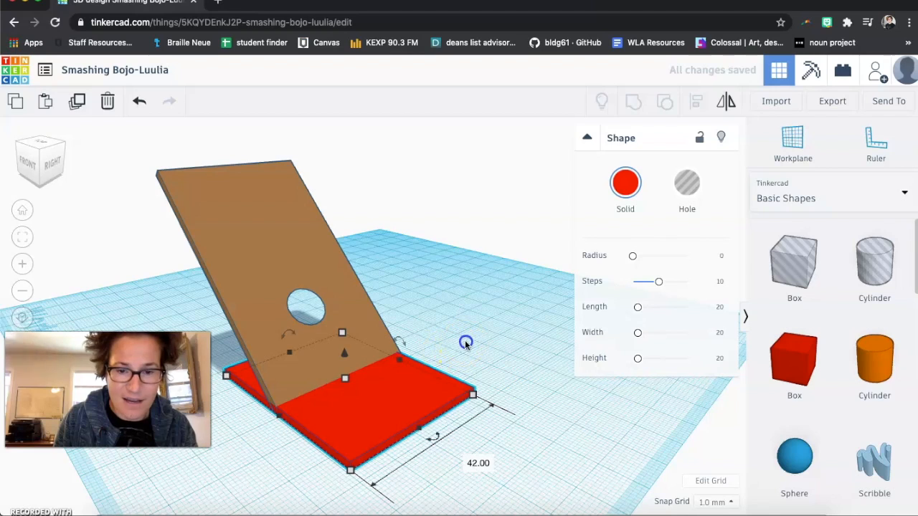
{"action": "right_click_drag", "start_coordinate": [433, 328], "coordinate": [376, 328]}
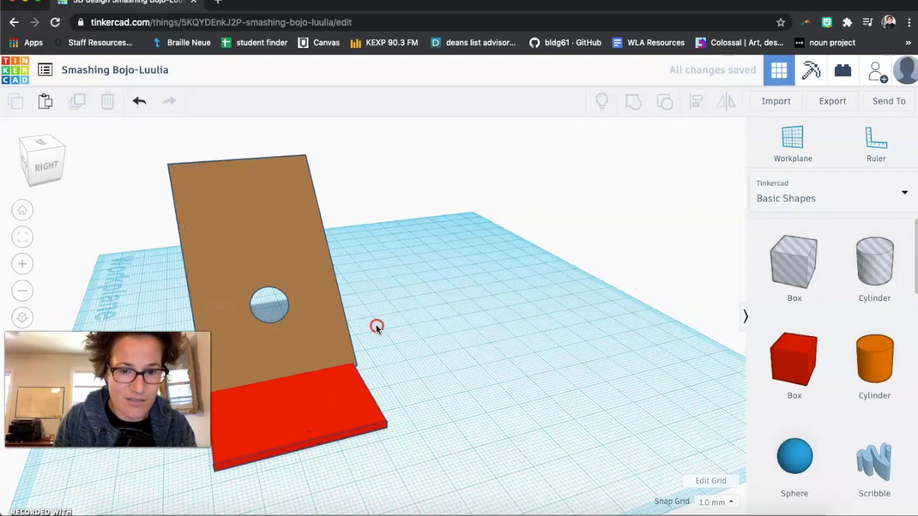
{"action": "left_click", "coordinate": [319, 389]}
{"action": "left_click", "coordinate": [352, 377]}
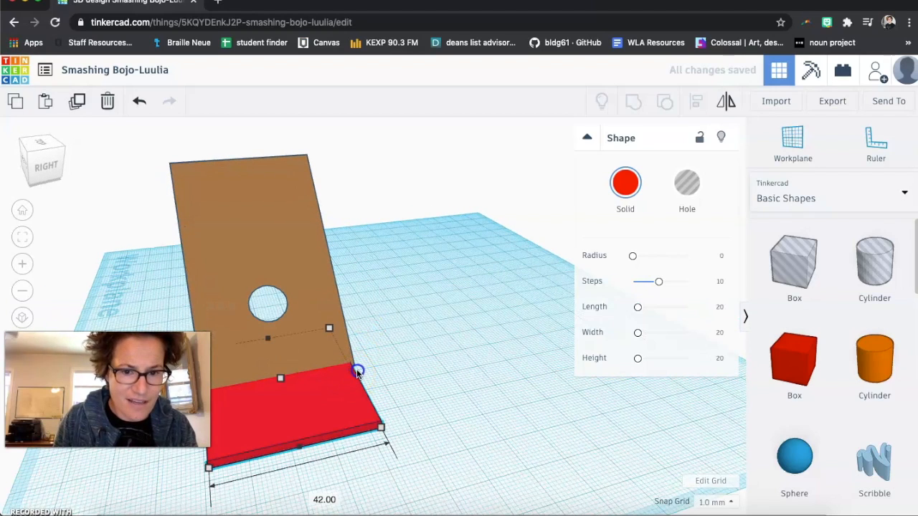
{"action": "left_click_drag", "start_coordinate": [360, 371], "coordinate": [358, 374]}
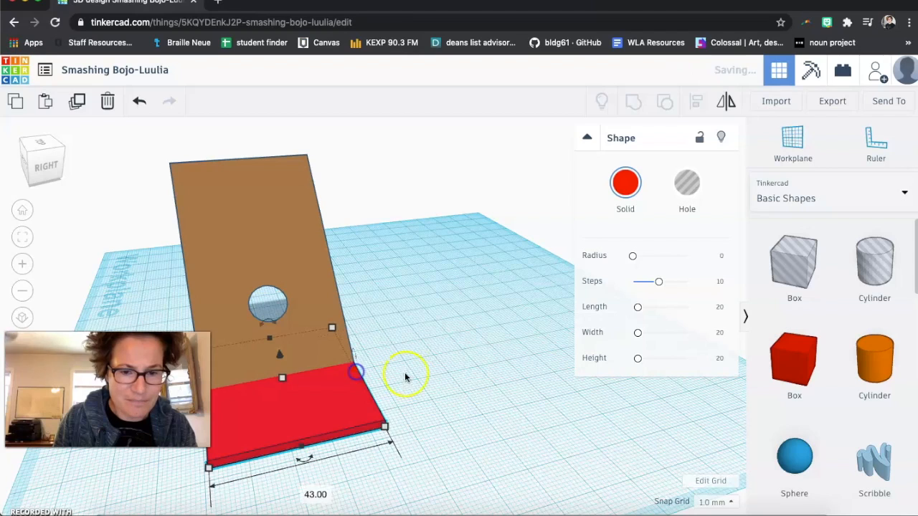
- Color the base brown
{"action": "left_click", "coordinate": [411, 373]}
{"action": "left_click", "coordinate": [355, 396]}
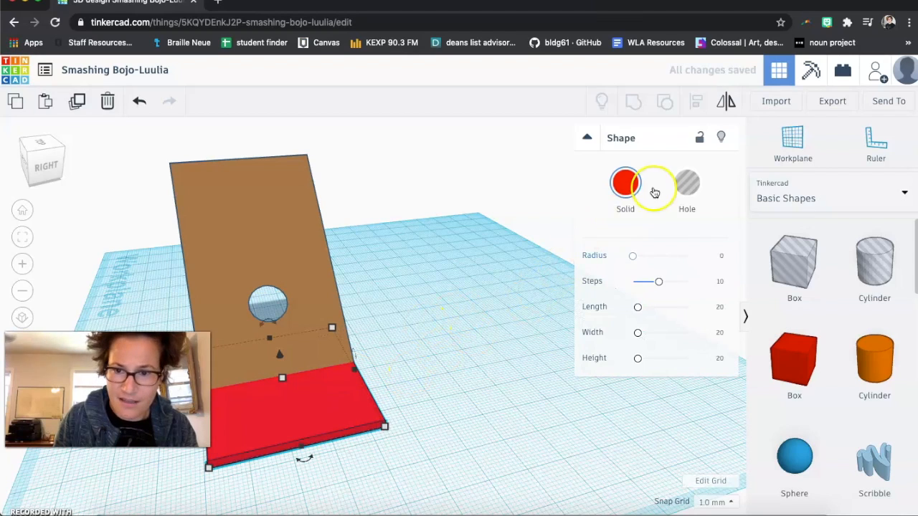
{"action": "left_click", "coordinate": [625, 184]}
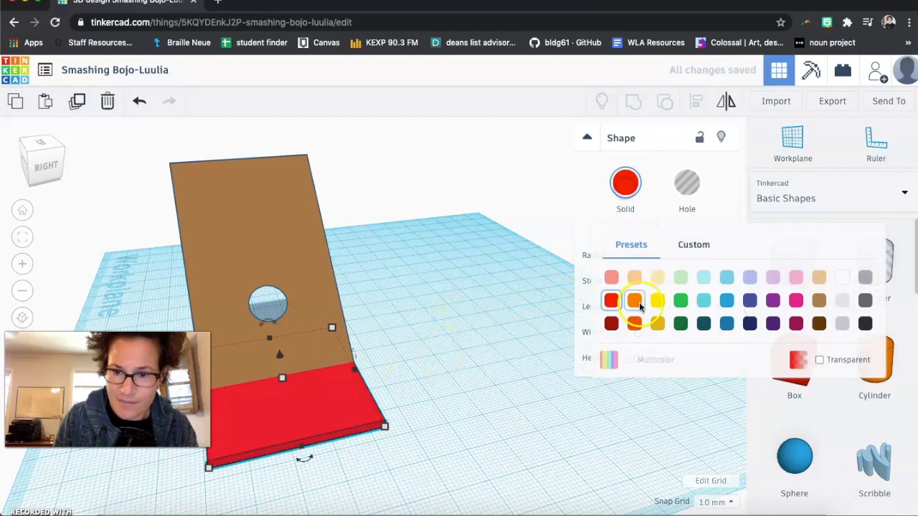
{"action": "left_click", "coordinate": [819, 301]}
- Slide the base sideways so it sits under the board's lower end
{"action": "left_click", "coordinate": [421, 378]}
{"action": "right_click_drag", "start_coordinate": [311, 474], "coordinate": [487, 439]}
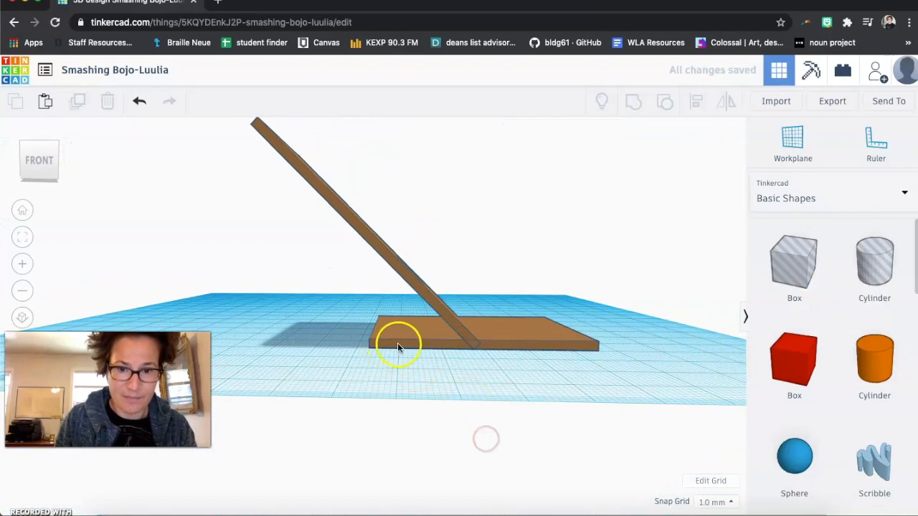
{"action": "left_click", "coordinate": [399, 342]}
{"action": "left_click_drag", "start_coordinate": [400, 342], "coordinate": [302, 332]}
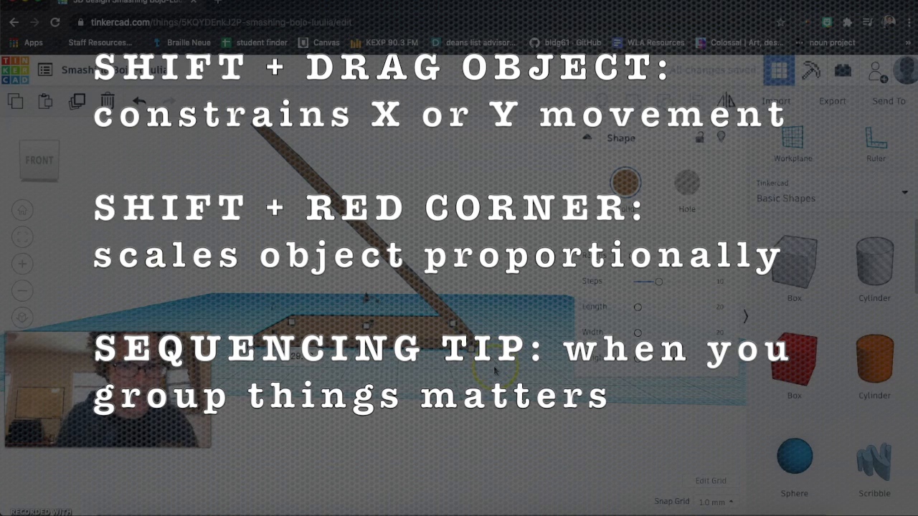
{"action": "left_click", "coordinate": [495, 370]}
{"action": "right_click_drag", "start_coordinate": [452, 376], "coordinate": [645, 372]}
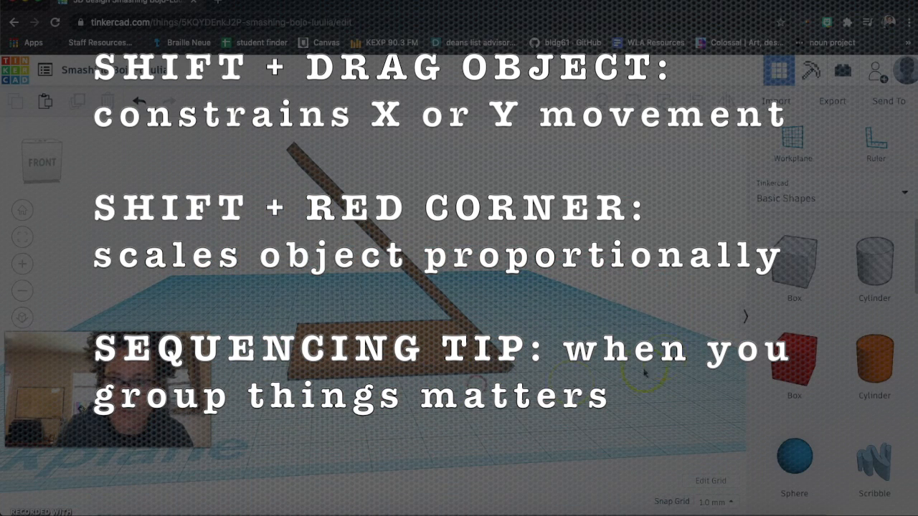
{"action": "left_click", "coordinate": [344, 363]}
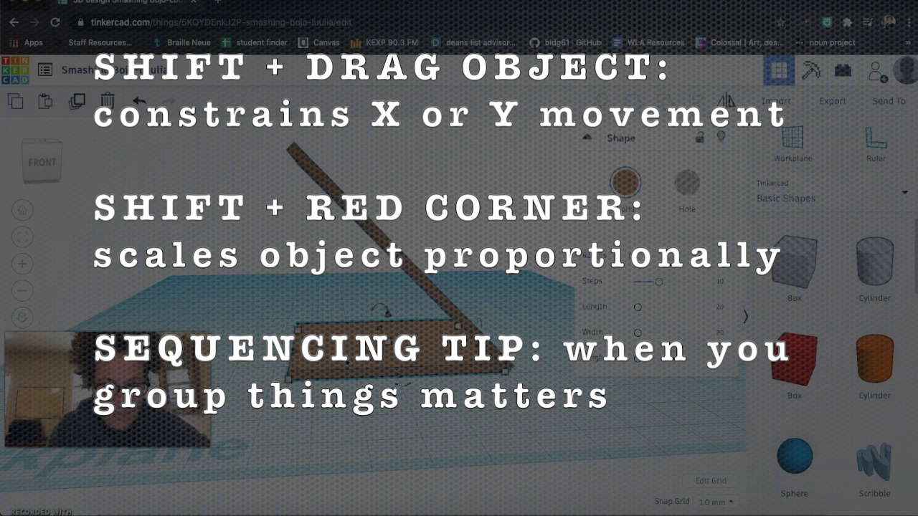
{"action": "left_click_drag", "start_coordinate": [347, 364], "coordinate": [454, 362], "text": "alt+shift"}
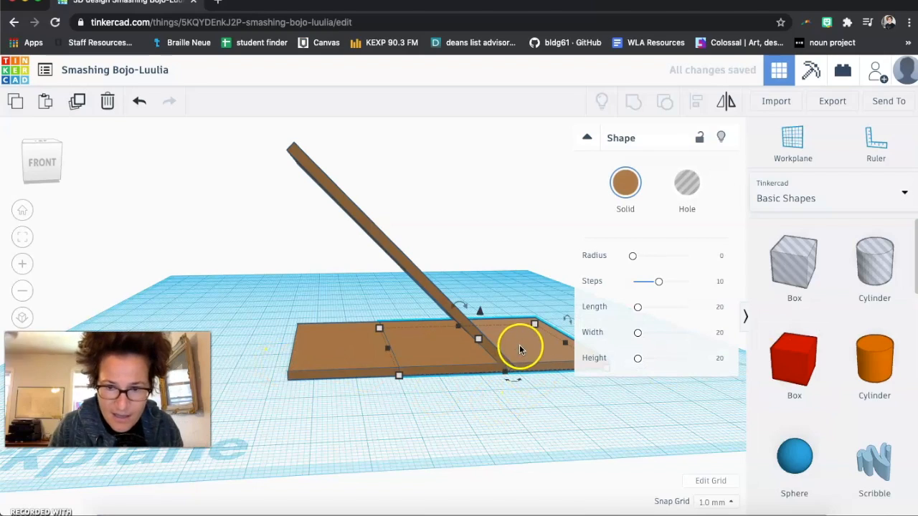
- Stretch one end of the base out to about 24.5 mm
{"action": "right_click_drag", "start_coordinate": [508, 430], "coordinate": [427, 405]}
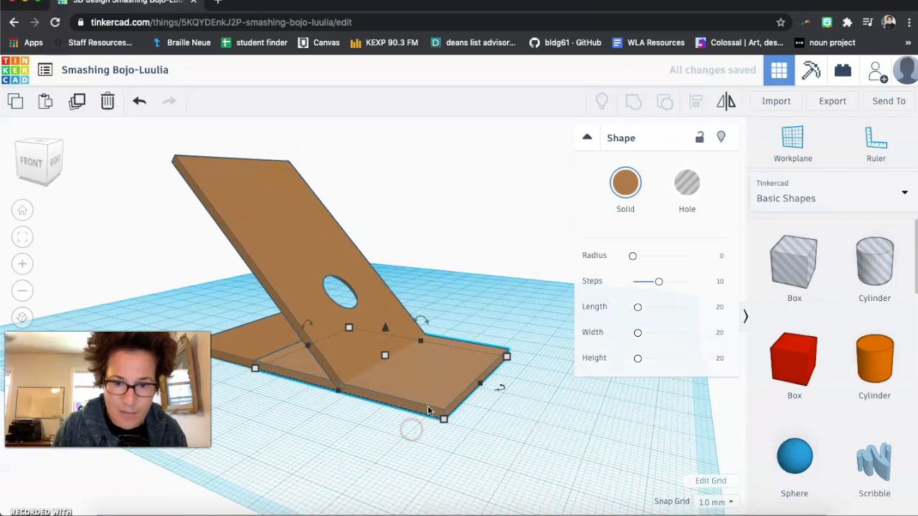
{"action": "left_click_drag", "start_coordinate": [523, 430], "coordinate": [556, 423]}
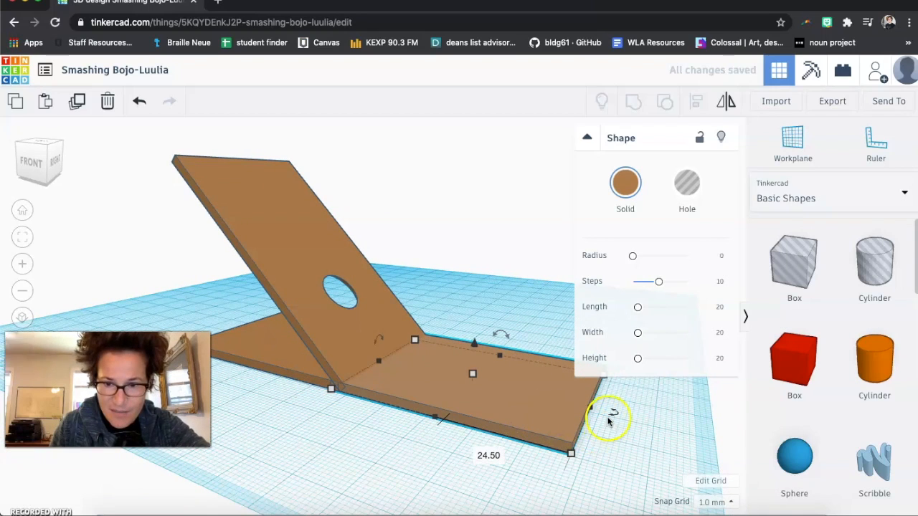
- Rotate the base -90° to stand it upright
{"action": "left_click_drag", "start_coordinate": [483, 326], "coordinate": [459, 342]}
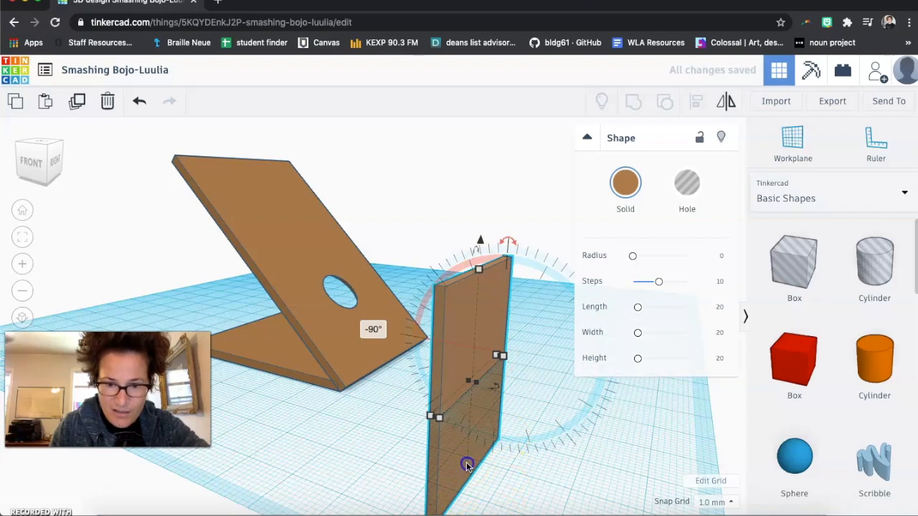
- Slide the upright piece beneath the tilted board so it props up the board's underside
{"action": "right_click_drag", "start_coordinate": [492, 485], "coordinate": [487, 446]}
{"action": "left_click_drag", "start_coordinate": [484, 419], "coordinate": [480, 316]}
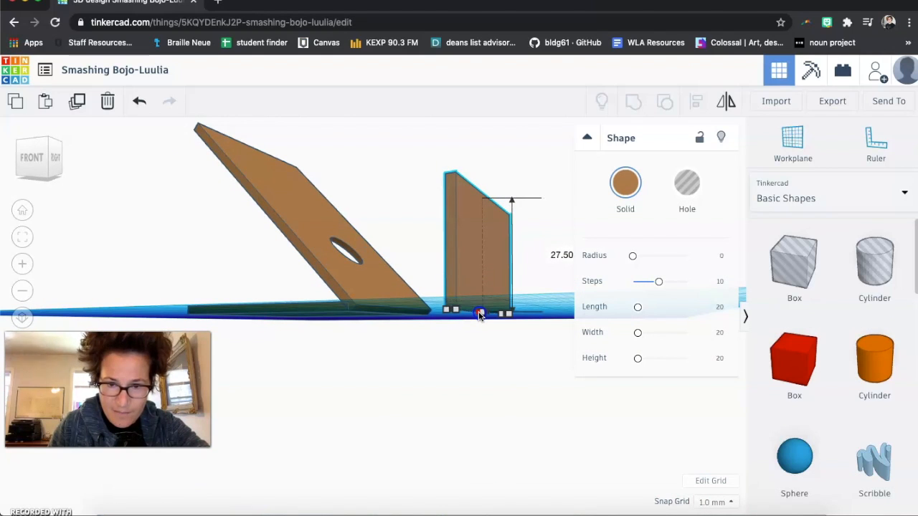
{"action": "right_click_drag", "start_coordinate": [470, 370], "coordinate": [547, 383]}
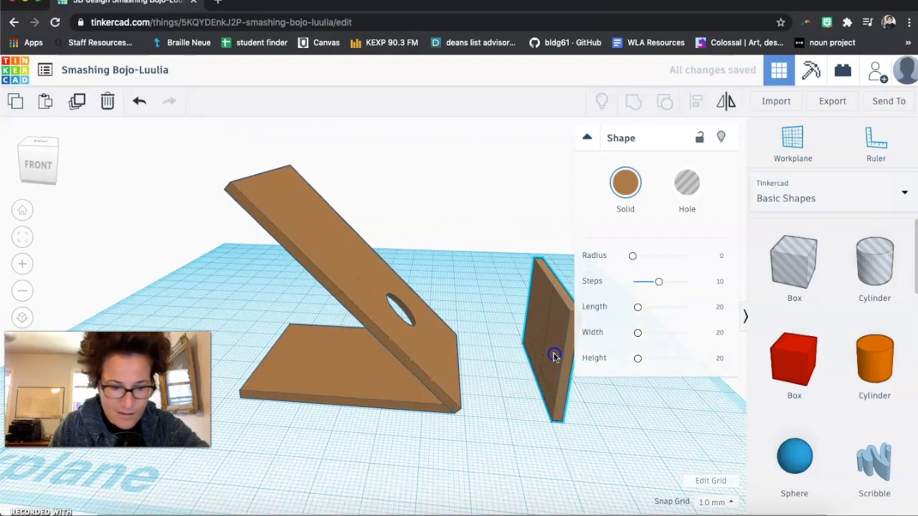
{"action": "left_click_drag", "start_coordinate": [550, 356], "coordinate": [342, 348]}
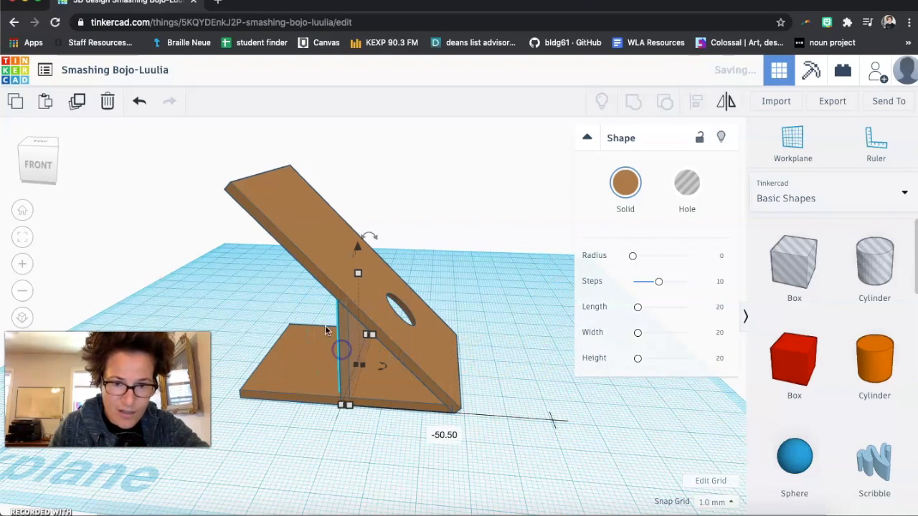
{"action": "right_click_drag", "start_coordinate": [362, 461], "coordinate": [399, 312]}
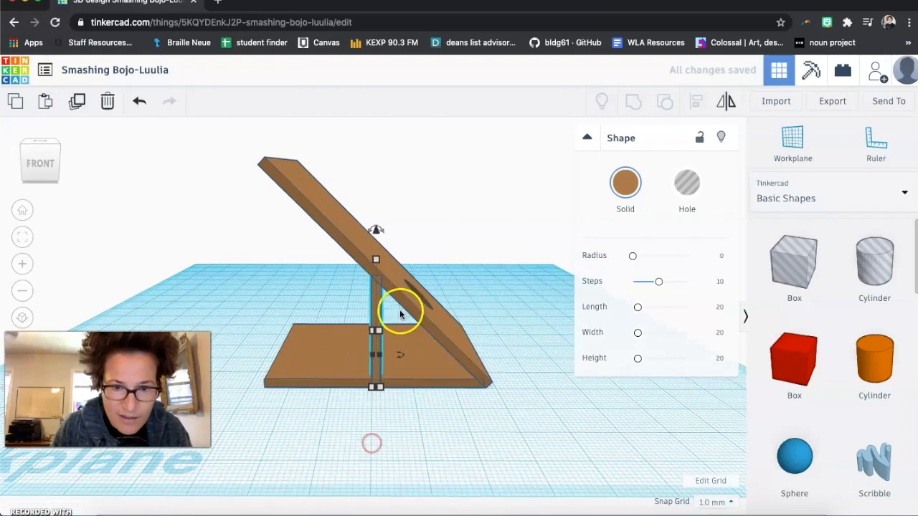
{"action": "scroll", "coordinate": [375, 266], "scroll_direction": "up", "scroll_amount": 6}
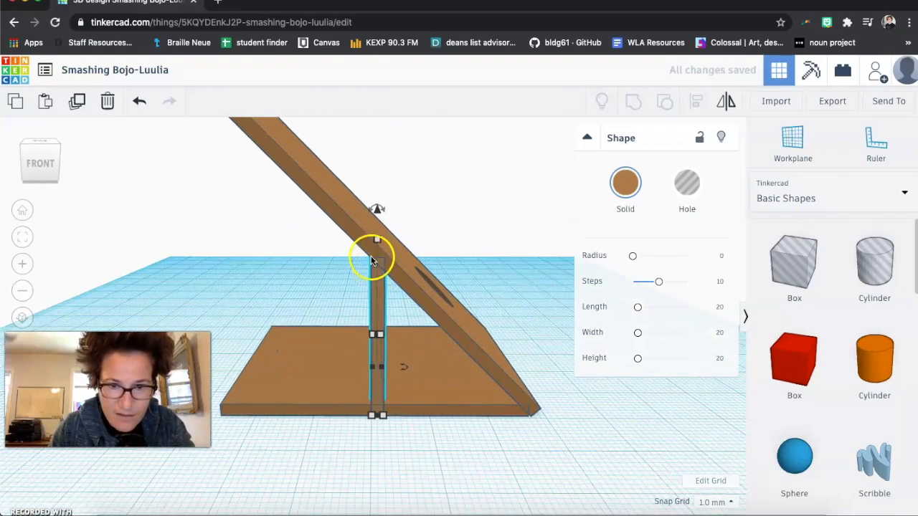
{"action": "scroll", "coordinate": [375, 263], "scroll_direction": "down", "scroll_amount": 4}
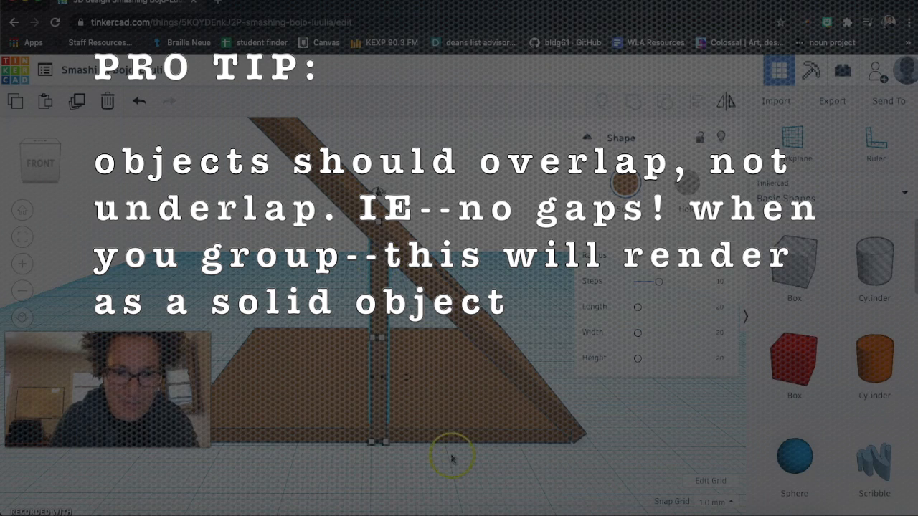
- Select the board, base and upright support together and group them into one shape
{"action": "right_click_drag", "start_coordinate": [440, 481], "coordinate": [378, 485]}
{"action": "left_click_drag", "start_coordinate": [101, 209], "coordinate": [374, 466]}
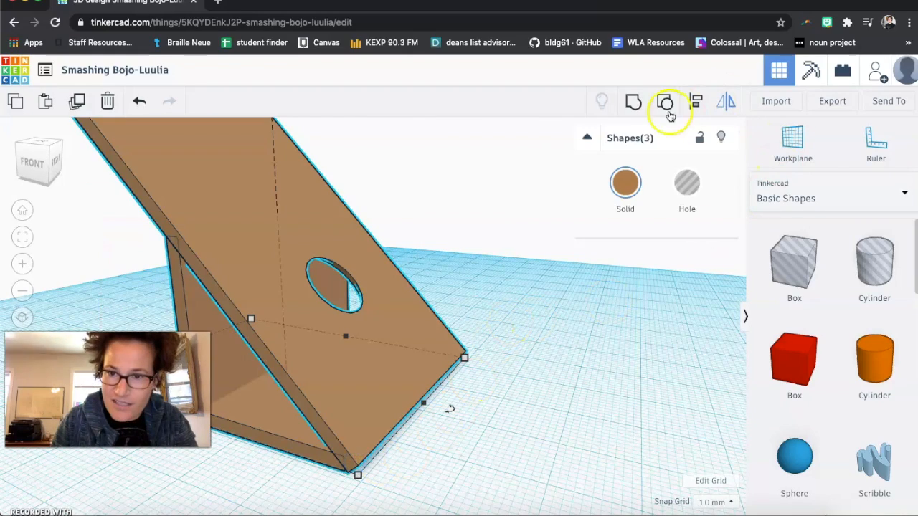
{"action": "left_click", "coordinate": [635, 103]}
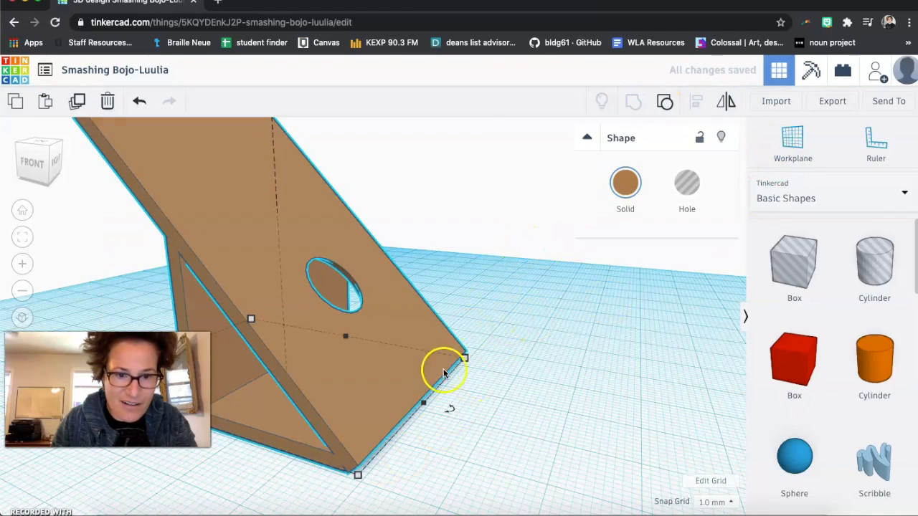
- Add a solid cylinder and a hole cylinder beside the stand, shrinking and shifting the hole cylinder slightly
{"action": "right_click_drag", "start_coordinate": [542, 404], "coordinate": [521, 409]}
{"action": "scroll", "coordinate": [542, 404], "scroll_direction": "down", "scroll_amount": 10}
{"action": "left_click", "coordinate": [376, 323]}
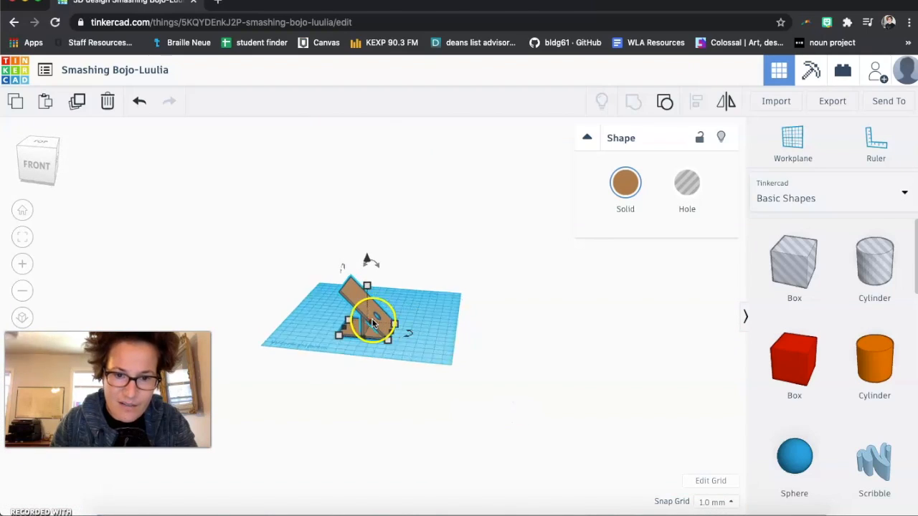
{"action": "scroll", "coordinate": [372, 323], "scroll_direction": "up", "scroll_amount": 5}
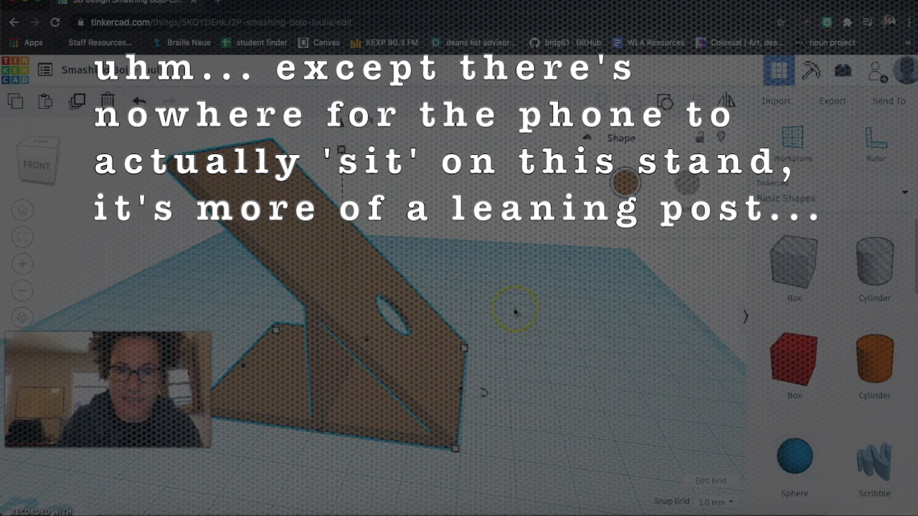
{"action": "left_click_drag", "start_coordinate": [885, 369], "coordinate": [558, 346]}
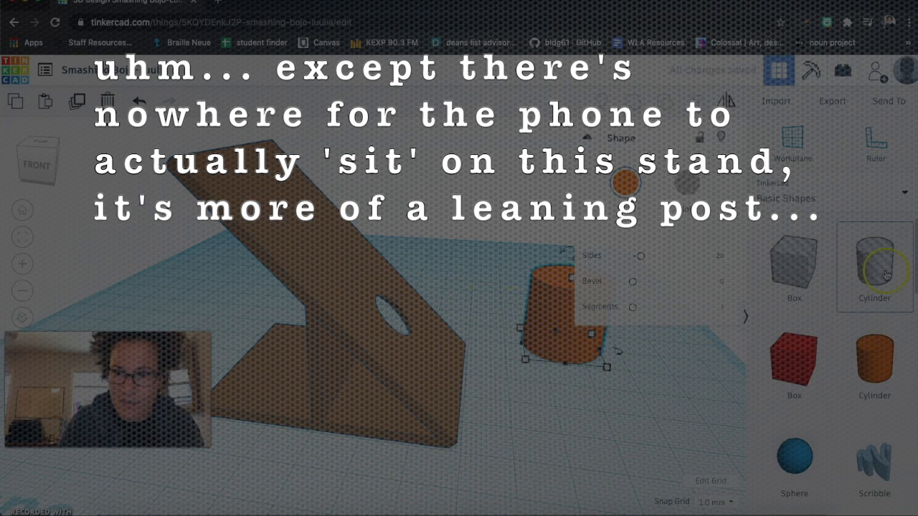
{"action": "left_click_drag", "start_coordinate": [703, 298], "coordinate": [558, 339]}
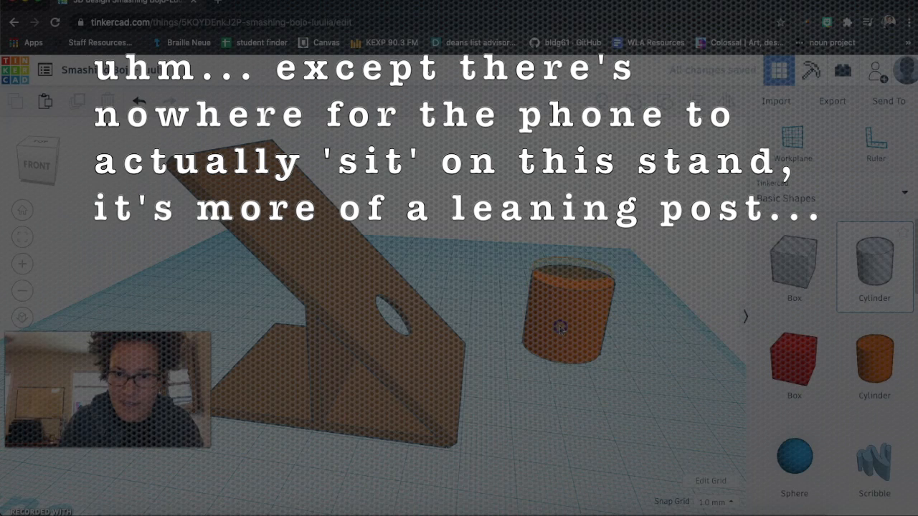
{"action": "left_click_drag", "start_coordinate": [601, 277], "coordinate": [608, 269]}
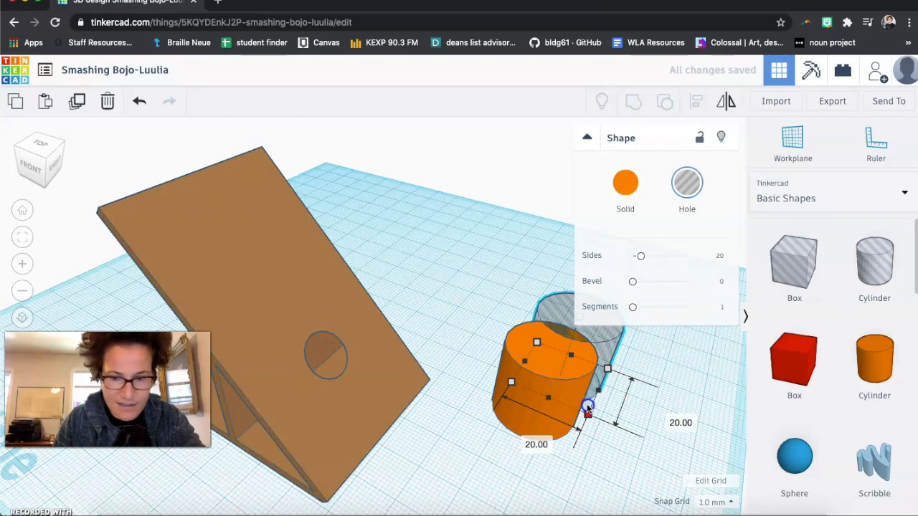
{"action": "left_click_drag", "start_coordinate": [587, 408], "coordinate": [579, 396]}
{"action": "left_click_drag", "start_coordinate": [568, 327], "coordinate": [564, 280]}
- Select both cylinders, center-align them, and group them into a hollow tube
{"action": "left_click", "coordinate": [501, 273]}
{"action": "left_click_drag", "start_coordinate": [501, 272], "coordinate": [626, 441]}
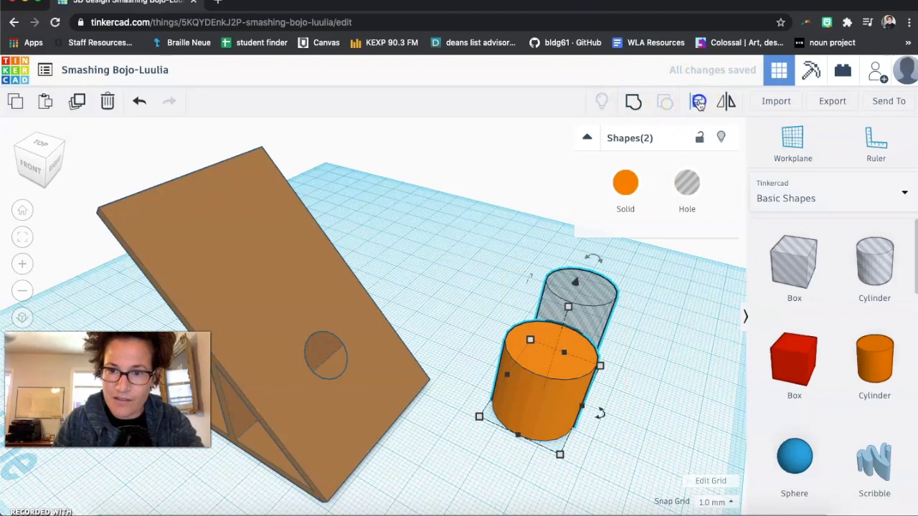
{"action": "left_click", "coordinate": [699, 102]}
{"action": "left_click", "coordinate": [597, 424]}
{"action": "left_click", "coordinate": [508, 448]}
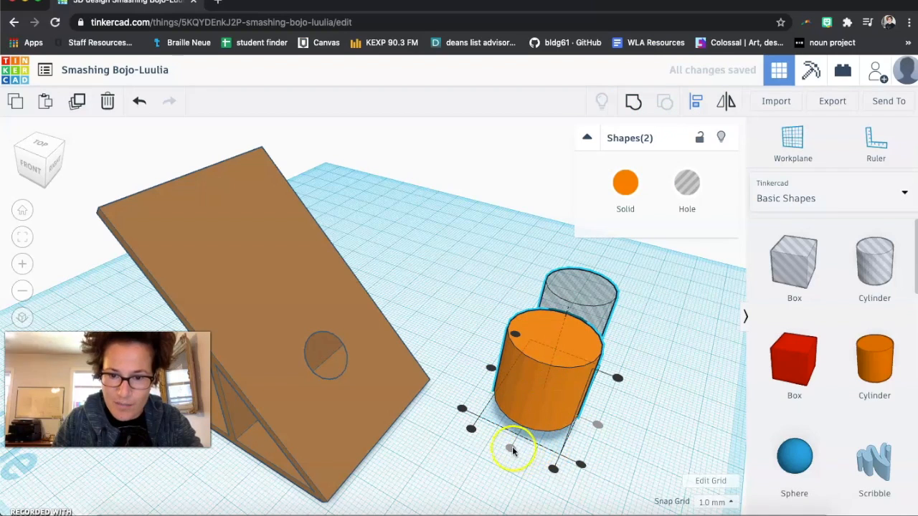
{"action": "left_click", "coordinate": [645, 445]}
{"action": "right_click_drag", "start_coordinate": [611, 432], "coordinate": [454, 434]}
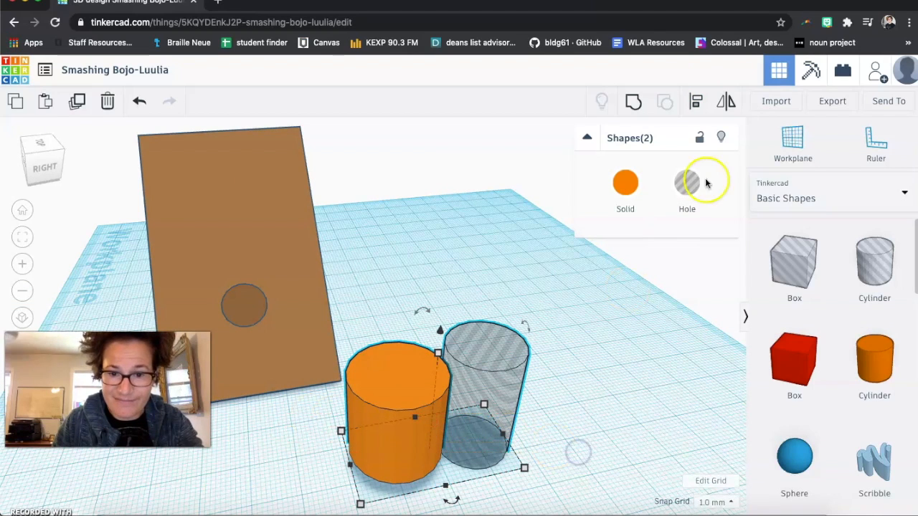
{"action": "left_click", "coordinate": [695, 101]}
{"action": "left_click", "coordinate": [451, 503]}
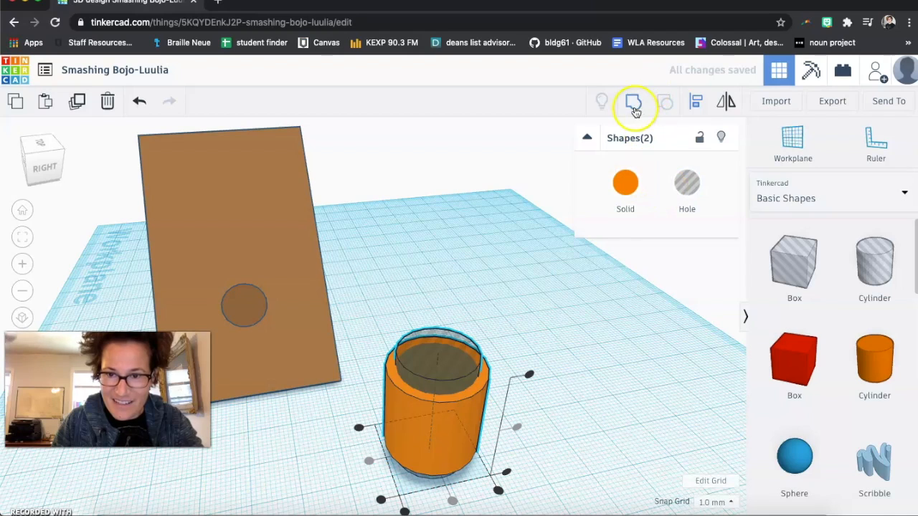
{"action": "left_click", "coordinate": [530, 347]}
- Resize the tube to a 5 × 5 mm footprint and about 60.5 mm tall
{"action": "left_click", "coordinate": [476, 398]}
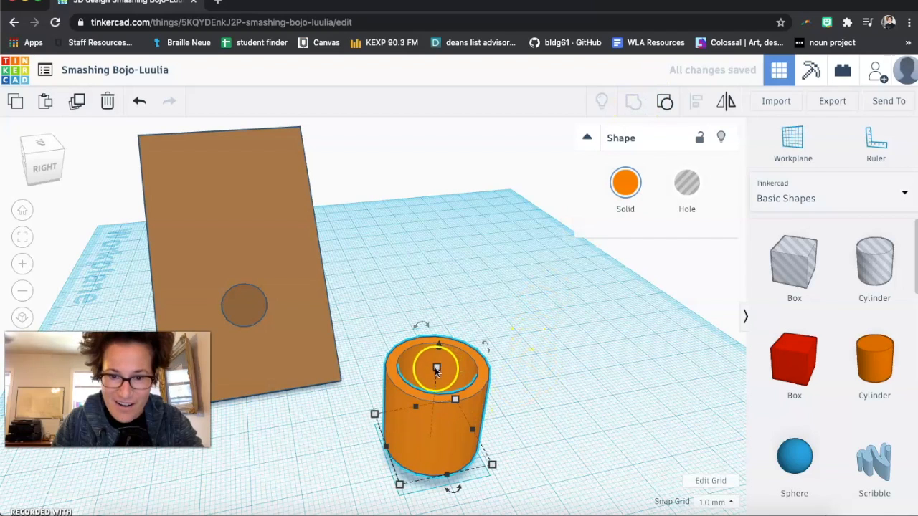
{"action": "left_click_drag", "start_coordinate": [439, 367], "coordinate": [474, 185]}
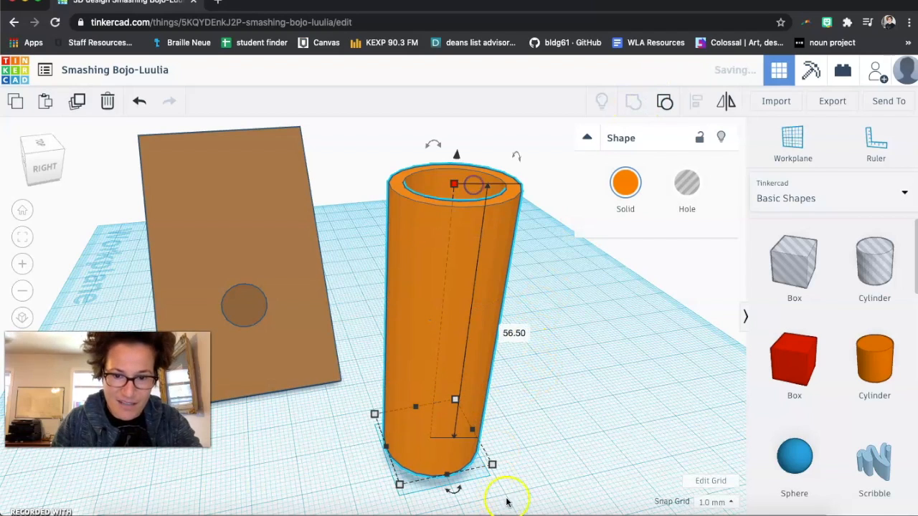
{"action": "left_click_drag", "start_coordinate": [492, 466], "coordinate": [406, 432]}
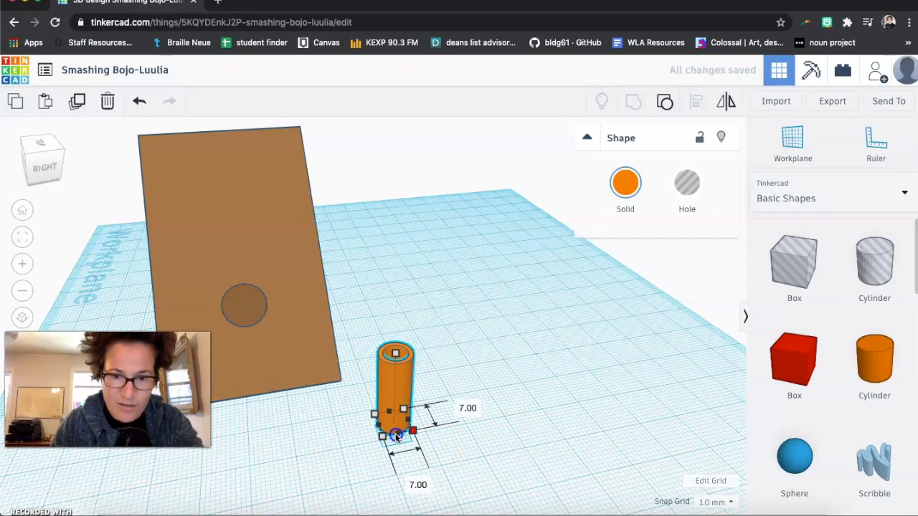
{"action": "left_click_drag", "start_coordinate": [406, 428], "coordinate": [399, 424]}
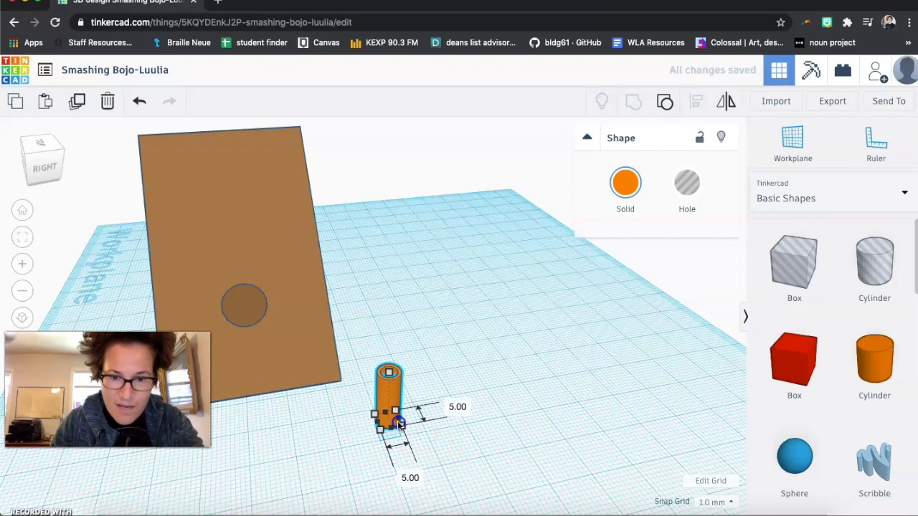
{"action": "left_click", "coordinate": [388, 373]}
{"action": "left_click_drag", "start_coordinate": [389, 377], "coordinate": [481, 320]}
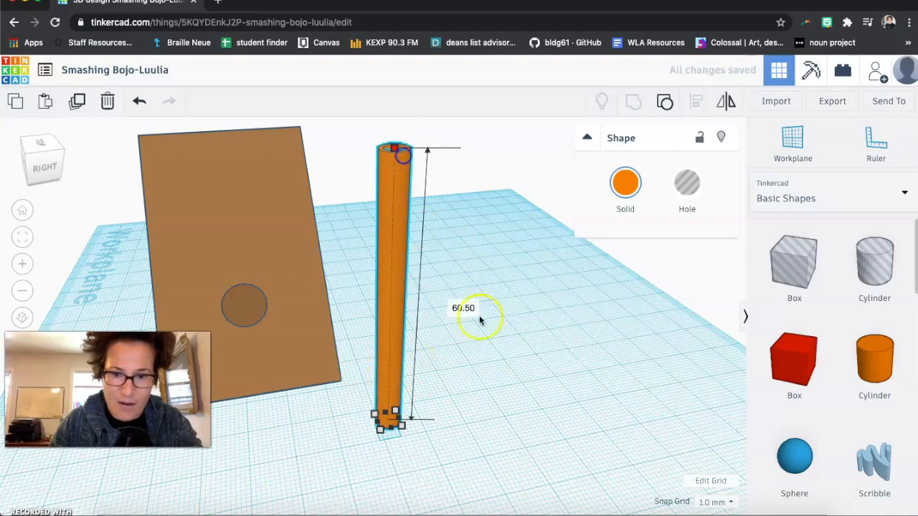
- Rotate the tube so it lies tilted across the front of the board
{"action": "left_click", "coordinate": [451, 428]}
{"action": "right_click_drag", "start_coordinate": [416, 467], "coordinate": [349, 435]}
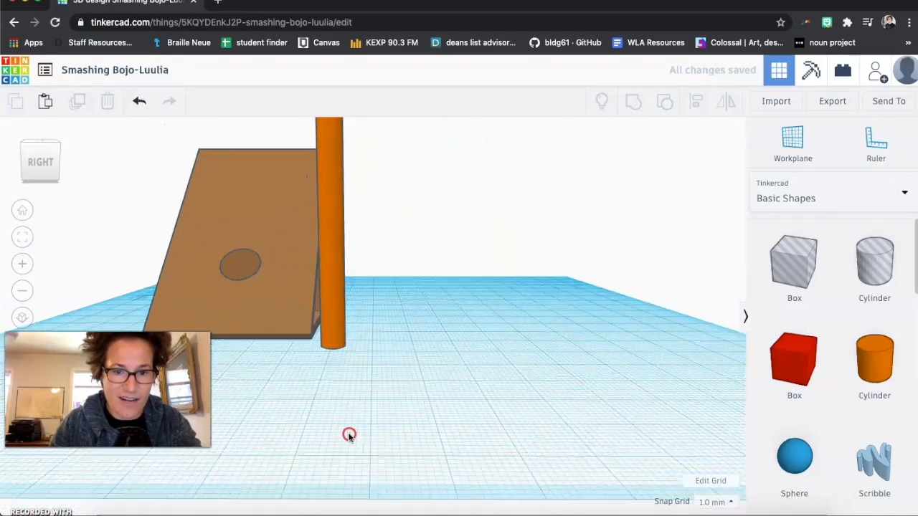
{"action": "left_click", "coordinate": [343, 349]}
{"action": "right_click_drag", "start_coordinate": [411, 375], "coordinate": [429, 399]}
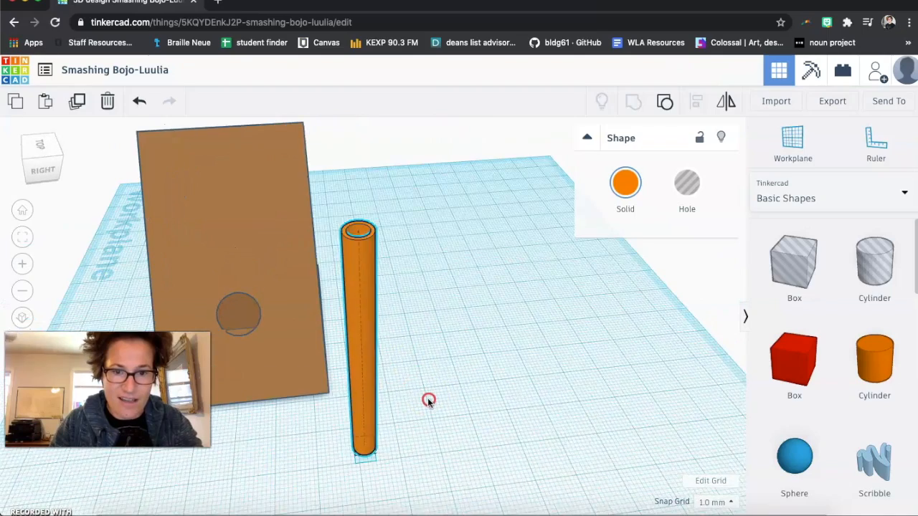
{"action": "left_click_drag", "start_coordinate": [366, 250], "coordinate": [514, 423]}
{"action": "left_click", "coordinate": [539, 437]}
{"action": "right_click_drag", "start_coordinate": [538, 437], "coordinate": [525, 401]}
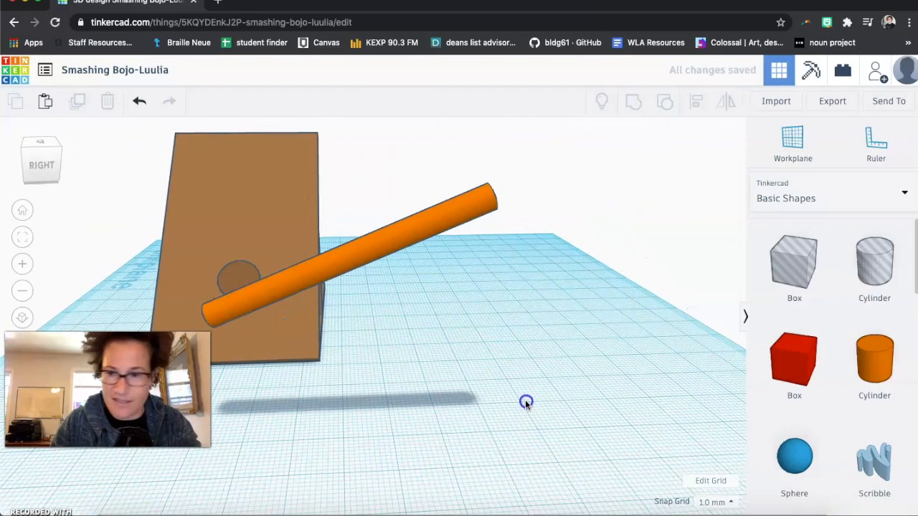
- Switch the shape library to Making at home (NEW) and place a Popsicle stick and a Toothpick on the workplane
{"action": "left_click", "coordinate": [796, 206]}
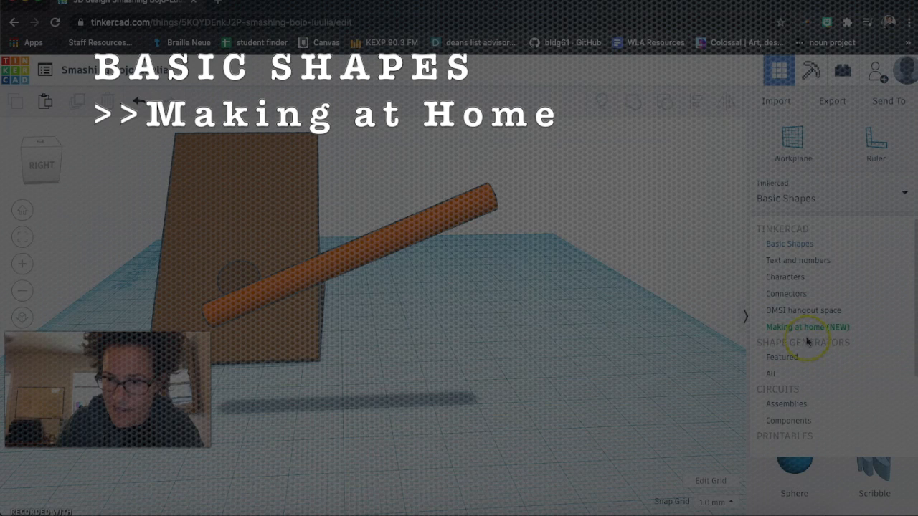
{"action": "left_click", "coordinate": [805, 328]}
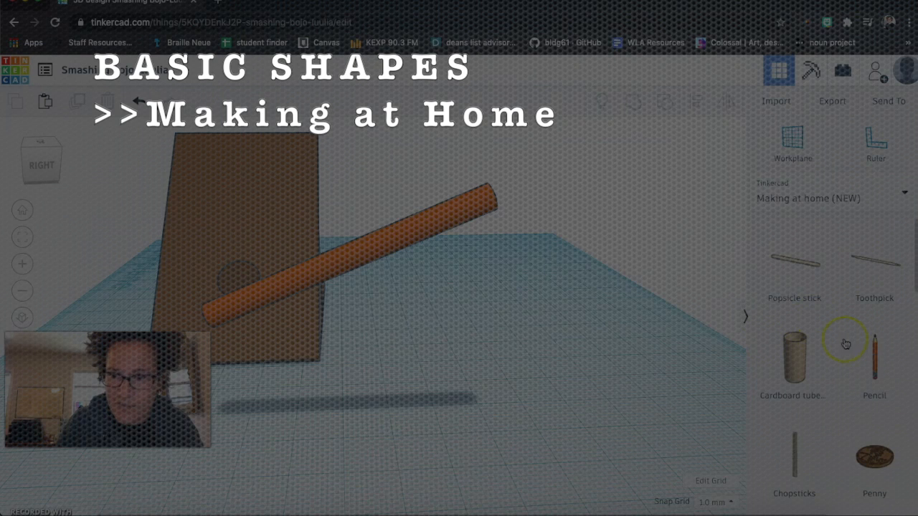
{"action": "scroll", "coordinate": [791, 436], "scroll_direction": "down", "scroll_amount": 1}
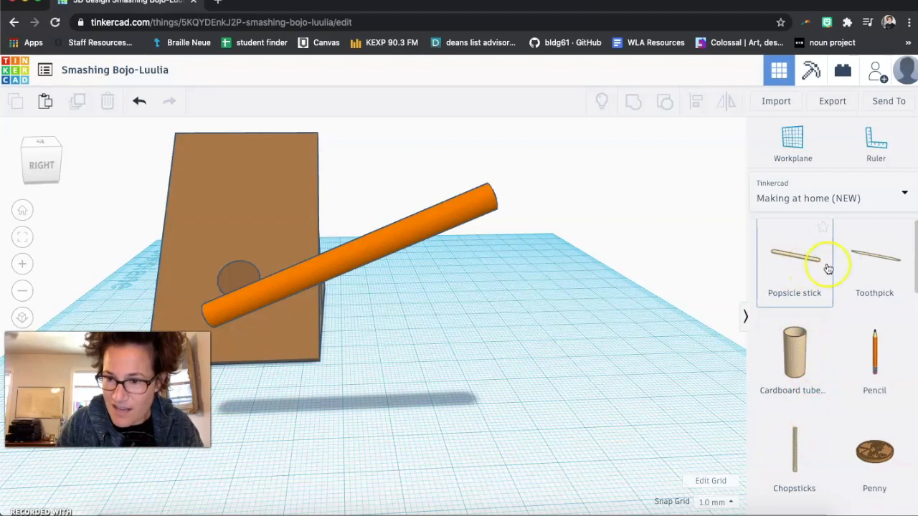
{"action": "left_click_drag", "start_coordinate": [802, 276], "coordinate": [543, 313]}
{"action": "left_click_drag", "start_coordinate": [870, 256], "coordinate": [584, 322]}
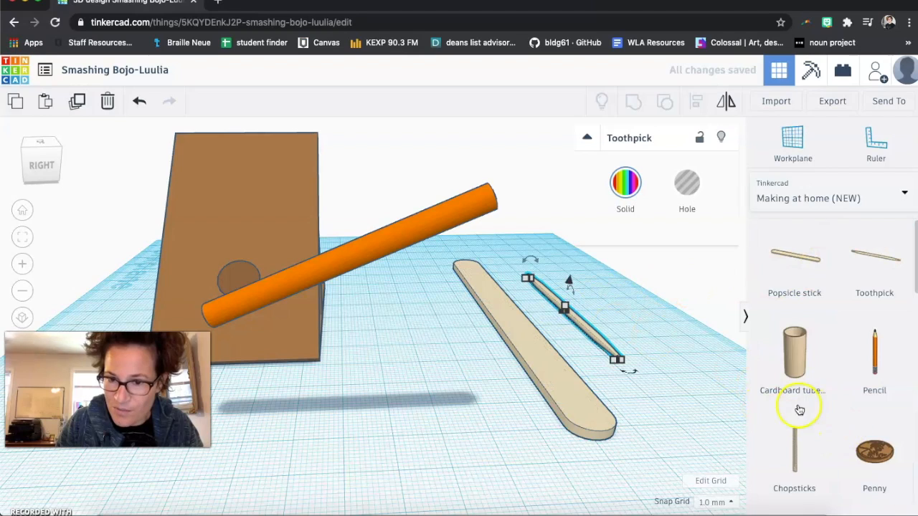
- Browse the rest of the Making at home shapes
{"action": "scroll", "coordinate": [819, 409], "scroll_direction": "down", "scroll_amount": 2}
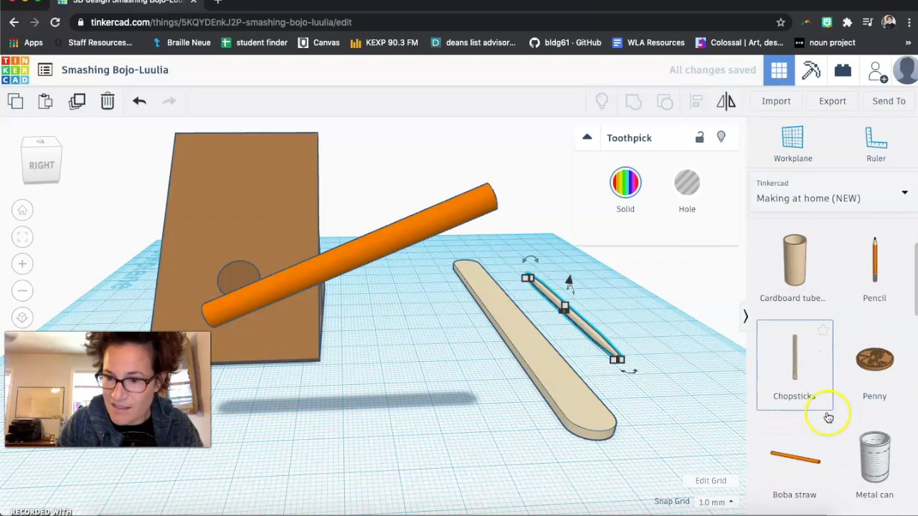
{"action": "scroll", "coordinate": [829, 419], "scroll_direction": "down", "scroll_amount": 3}
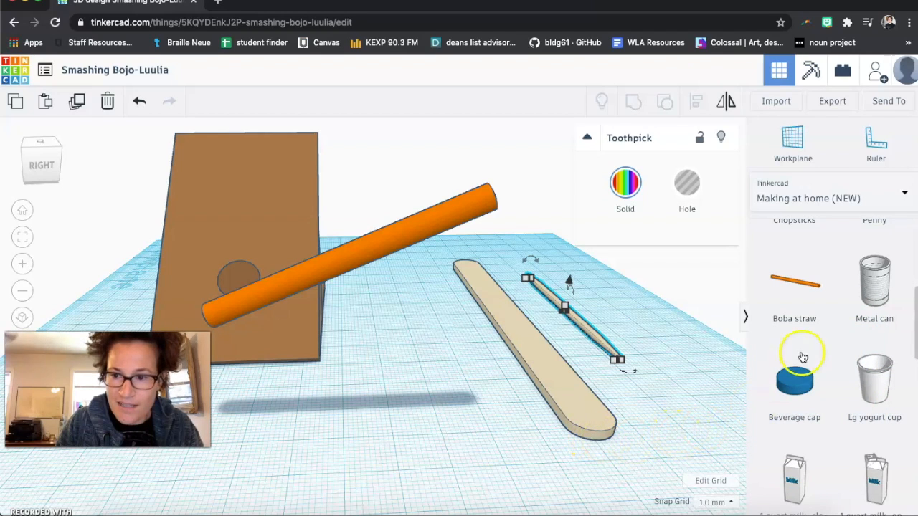
{"action": "left_click", "coordinate": [440, 387]}
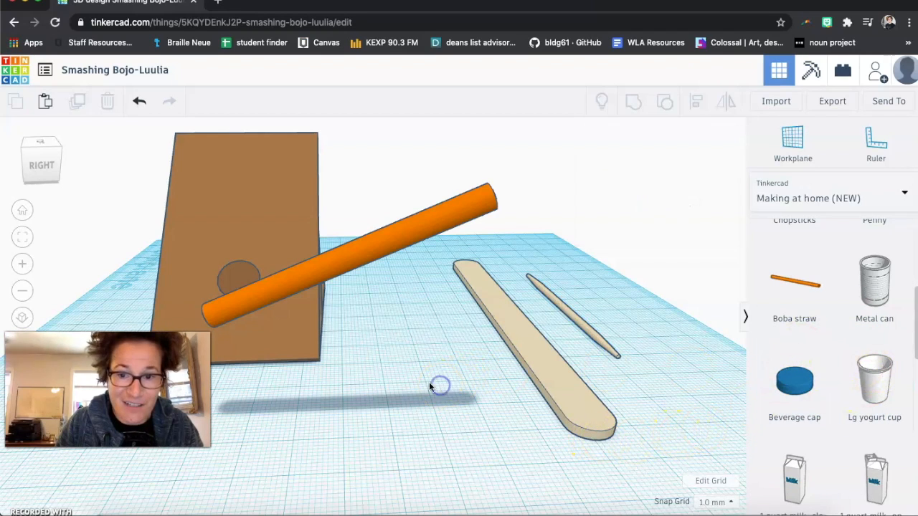